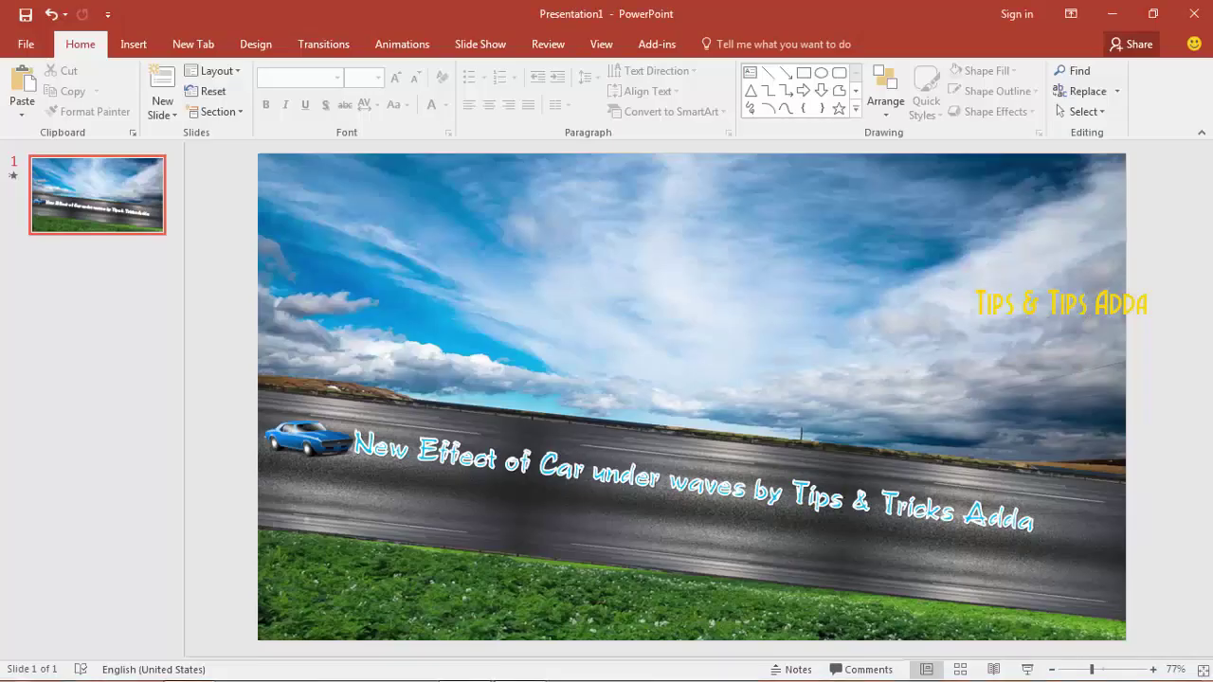
Step: Create a new presentation and change its first slide to the Blank layout
{"action": "key", "text": "ctrl+n"}
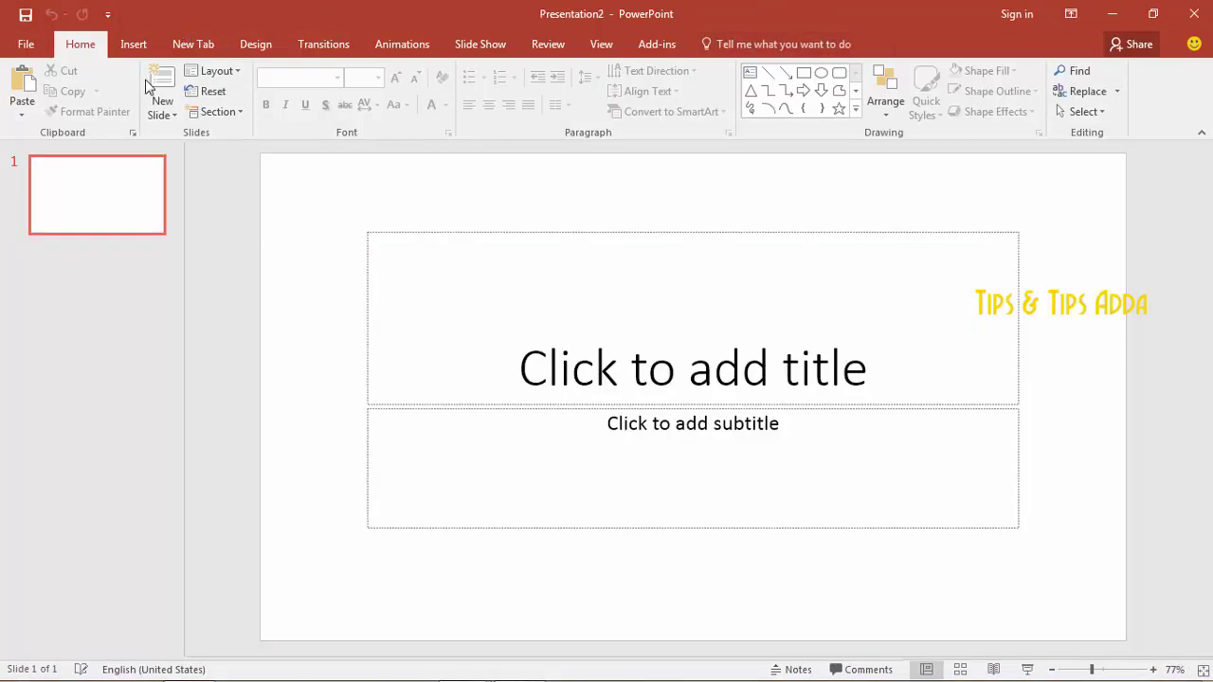
{"action": "left_click", "coordinate": [215, 76]}
{"action": "left_click", "coordinate": [266, 307]}
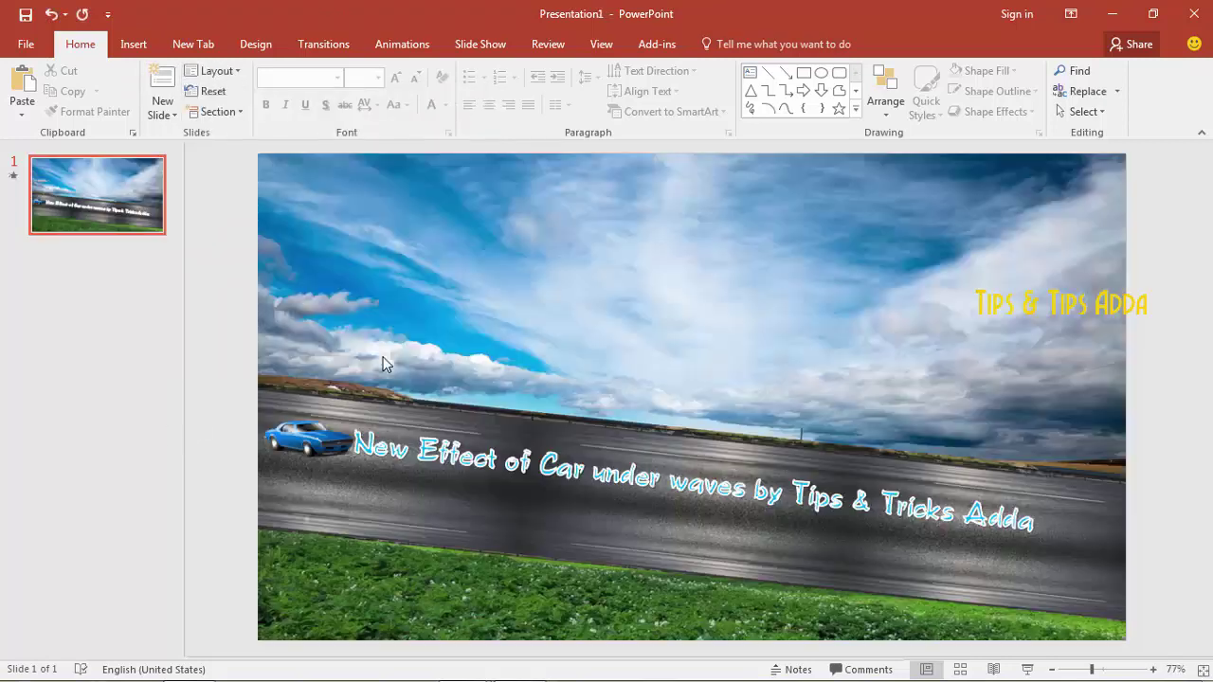
{"action": "left_click", "coordinate": [306, 438]}
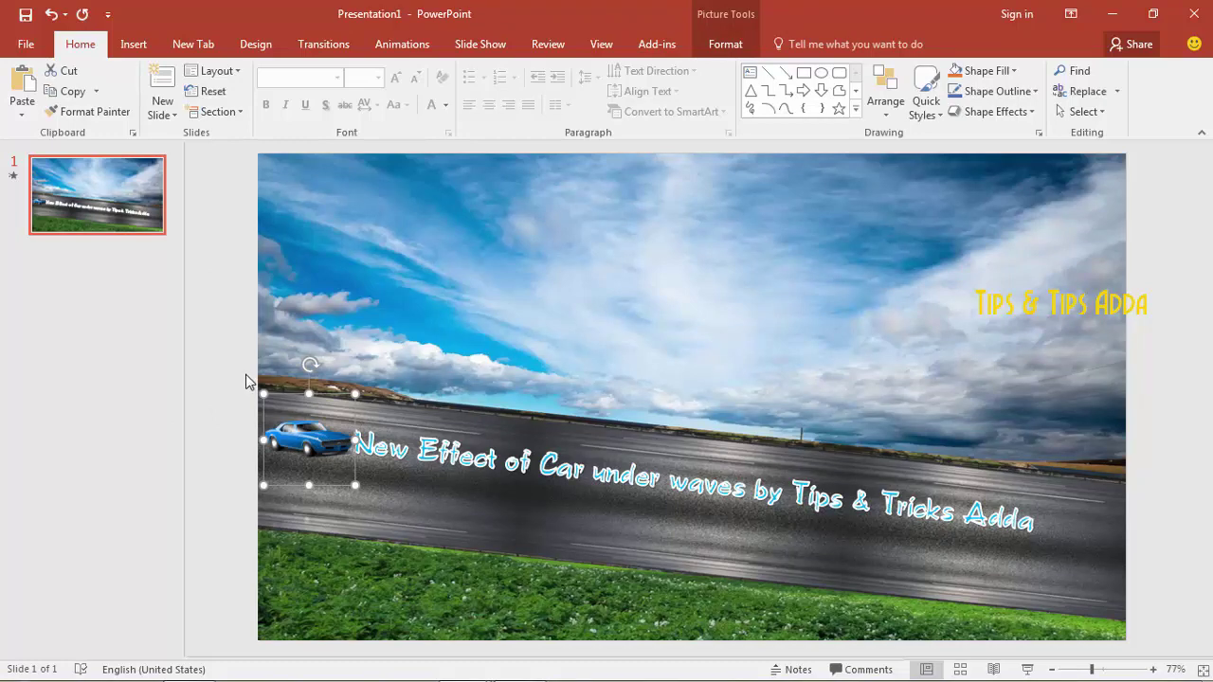
{"action": "left_click", "coordinate": [245, 377]}
{"action": "left_click", "coordinate": [307, 443]}
Step: Switch to the file explorer's ico folder on drive E and select the Cemagraphics-Classic-Cars-Camaro icon
{"action": "left_click", "coordinate": [188, 666]}
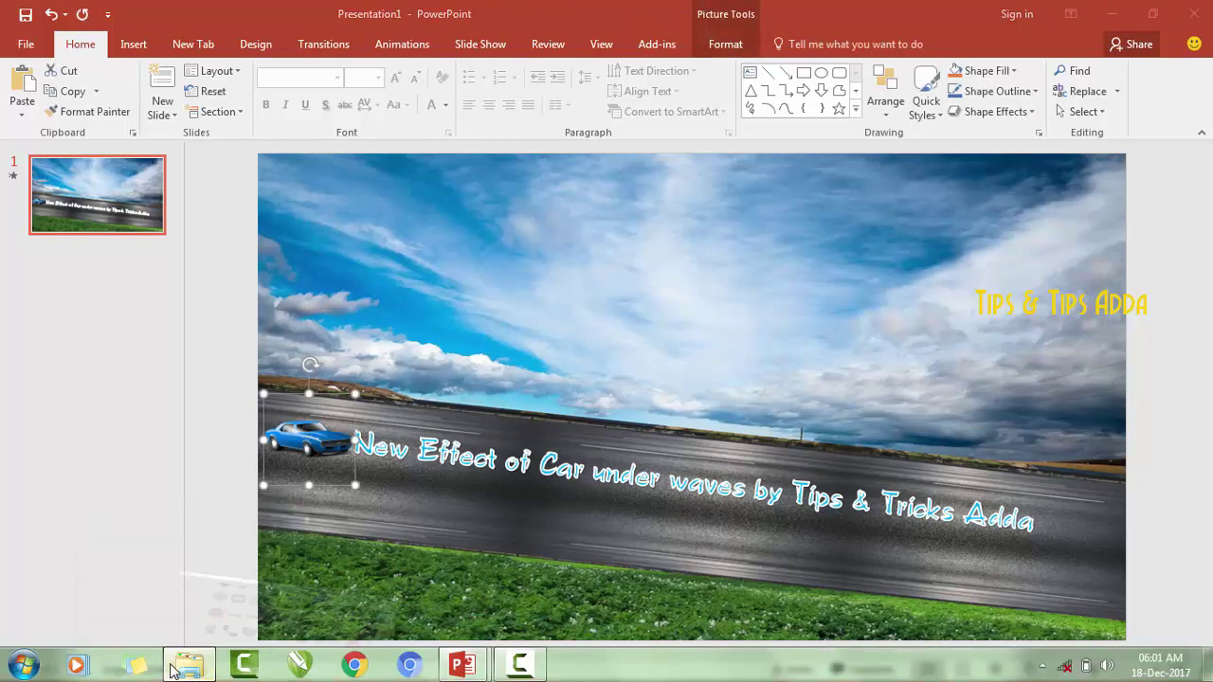
{"action": "left_click", "coordinate": [512, 336]}
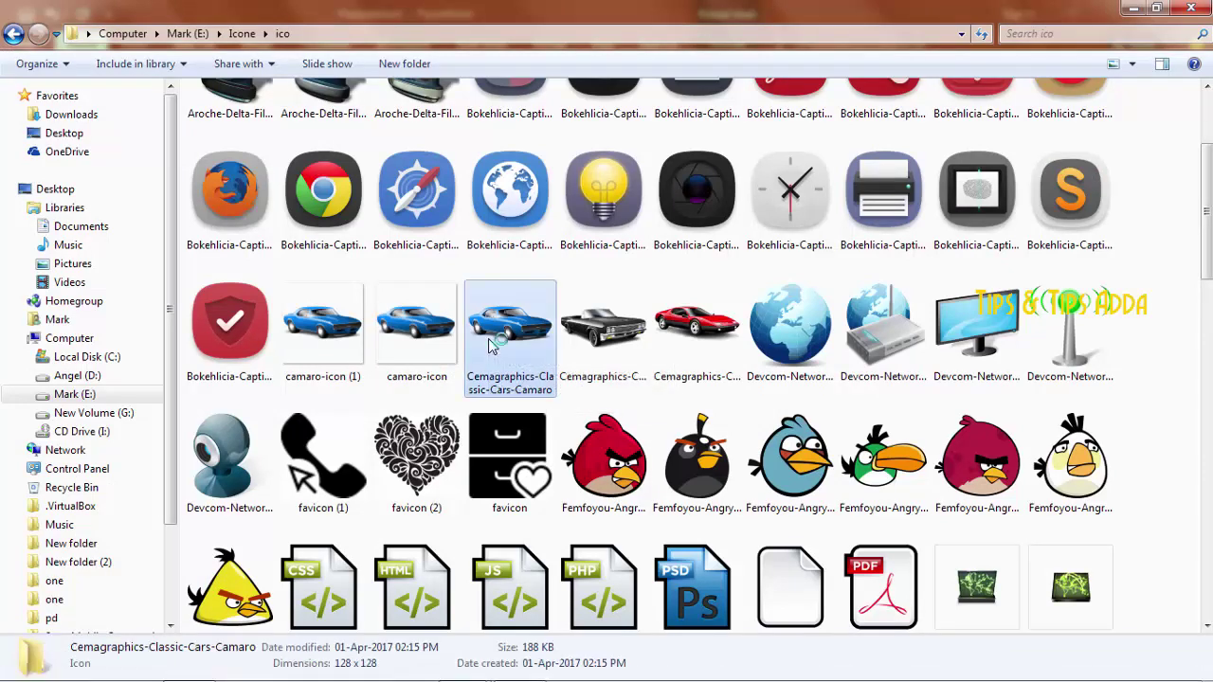
{"action": "left_click", "coordinate": [595, 353]}
{"action": "left_click", "coordinate": [679, 352]}
{"action": "left_click", "coordinate": [765, 354]}
{"action": "key", "text": "Left"}
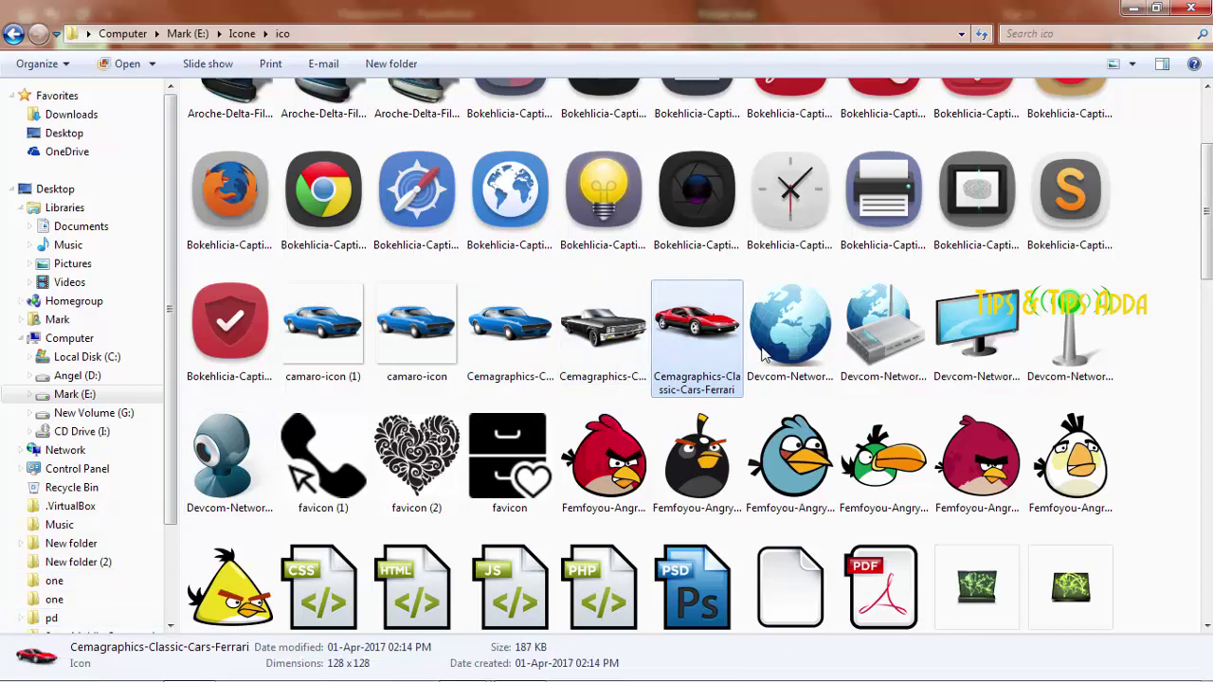
{"action": "key", "text": "Left"}
{"action": "key", "text": "Left"}
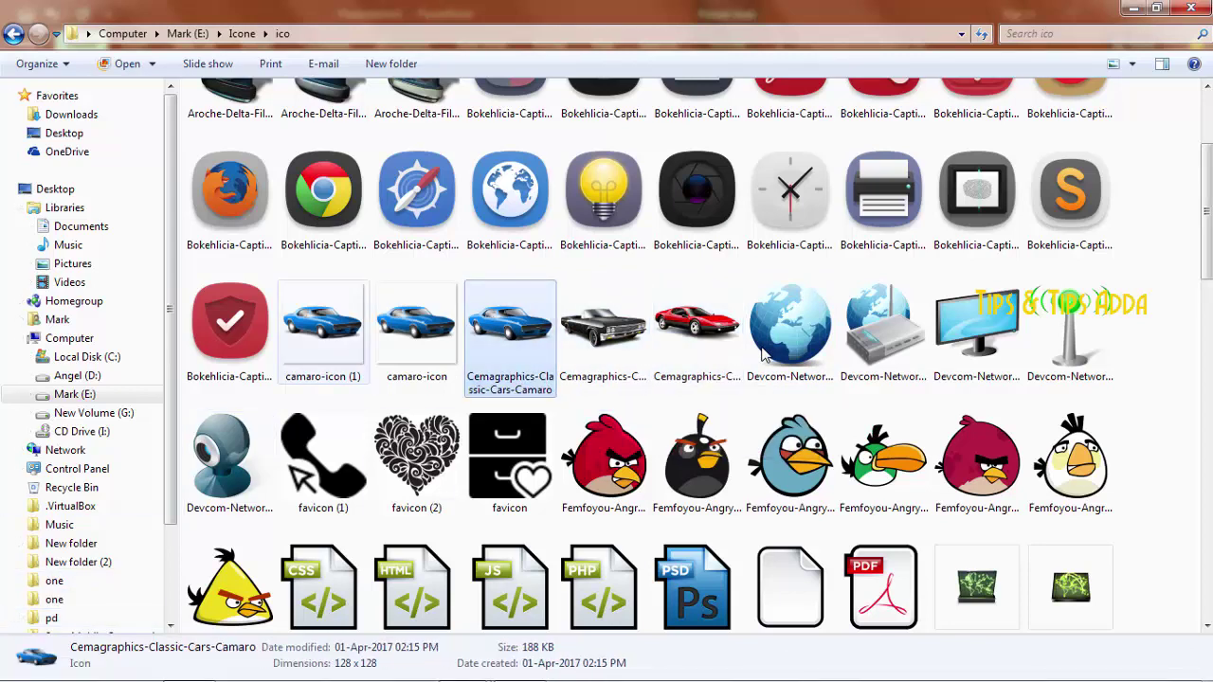
Step: Insert the selected Camaro icon into the blank slide of Presentation2 and move it near the slide's left edge
{"action": "left_click_drag", "start_coordinate": [509, 332], "coordinate": [583, 584]}
{"action": "left_click_drag", "start_coordinate": [766, 355], "coordinate": [765, 353]}
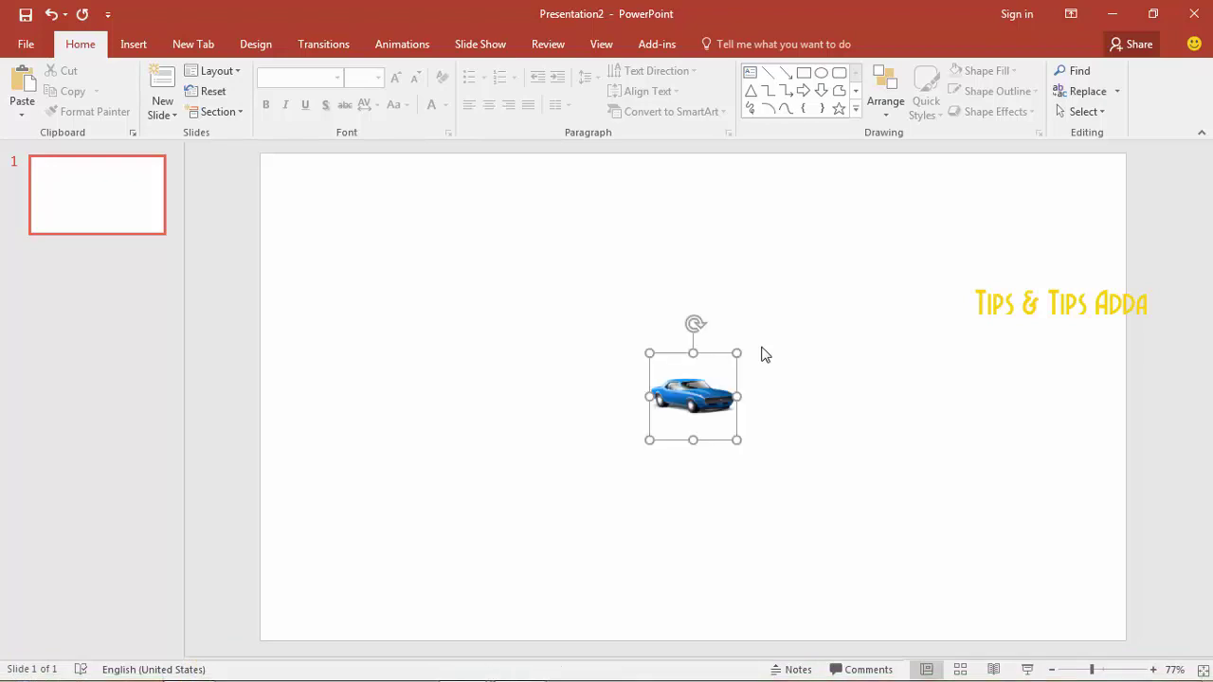
{"action": "left_click_drag", "start_coordinate": [693, 396], "coordinate": [319, 411]}
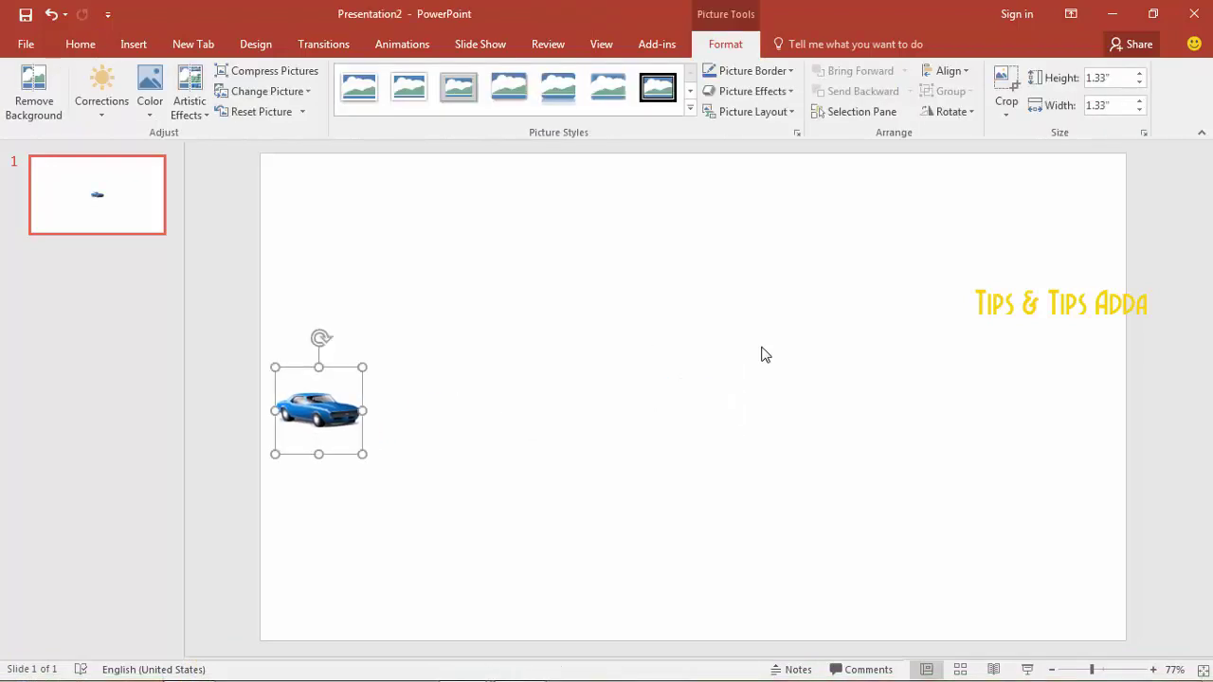
{"action": "left_click", "coordinate": [766, 354]}
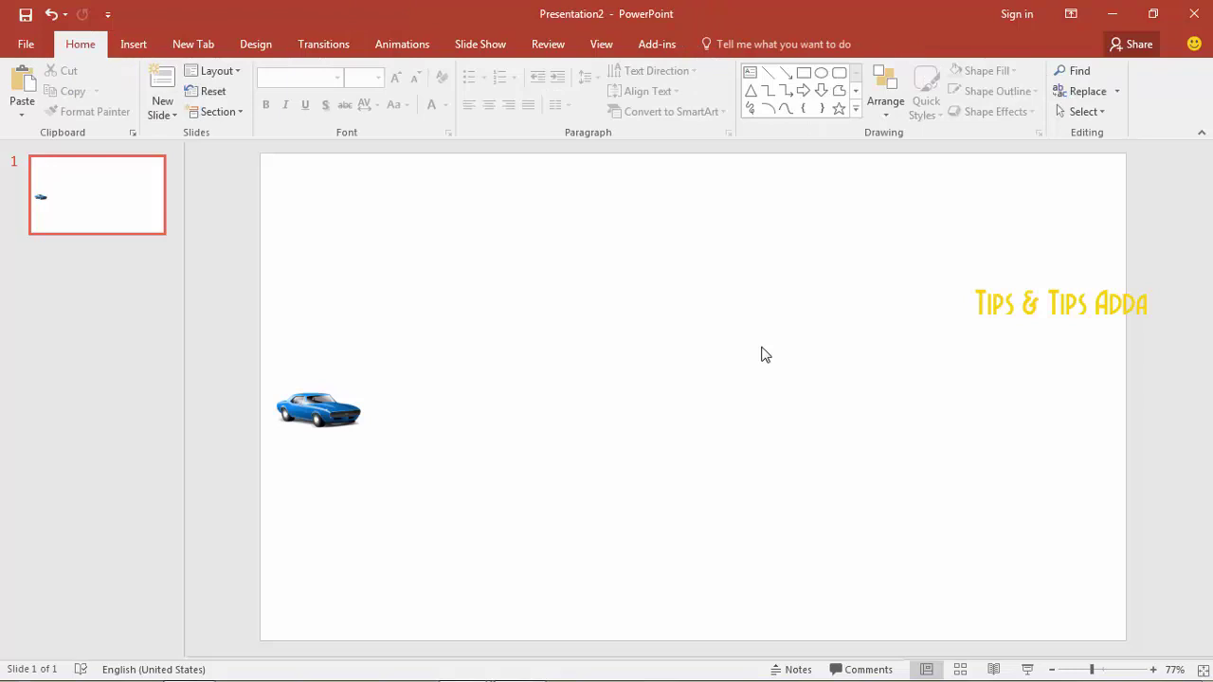
Step: Add a text box beside the car reading "You are watching Tips & tricks Adda"
{"action": "left_click", "coordinate": [133, 44]}
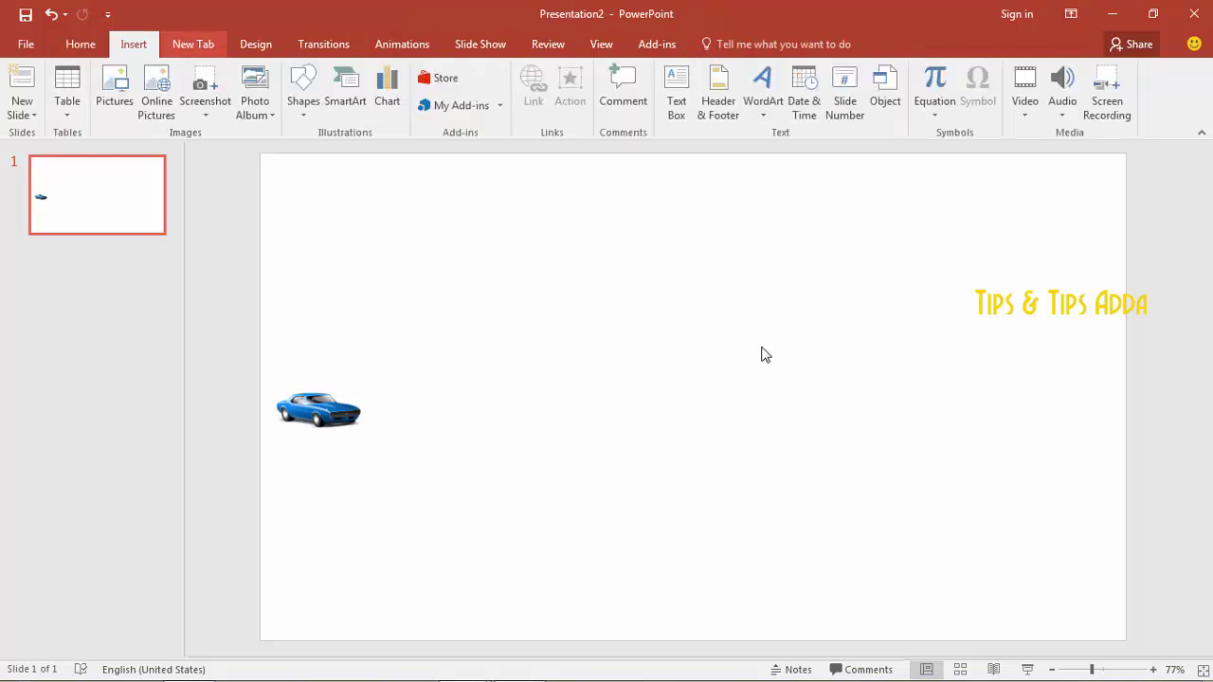
{"action": "left_click", "coordinate": [677, 91]}
{"action": "left_click", "coordinate": [460, 422]}
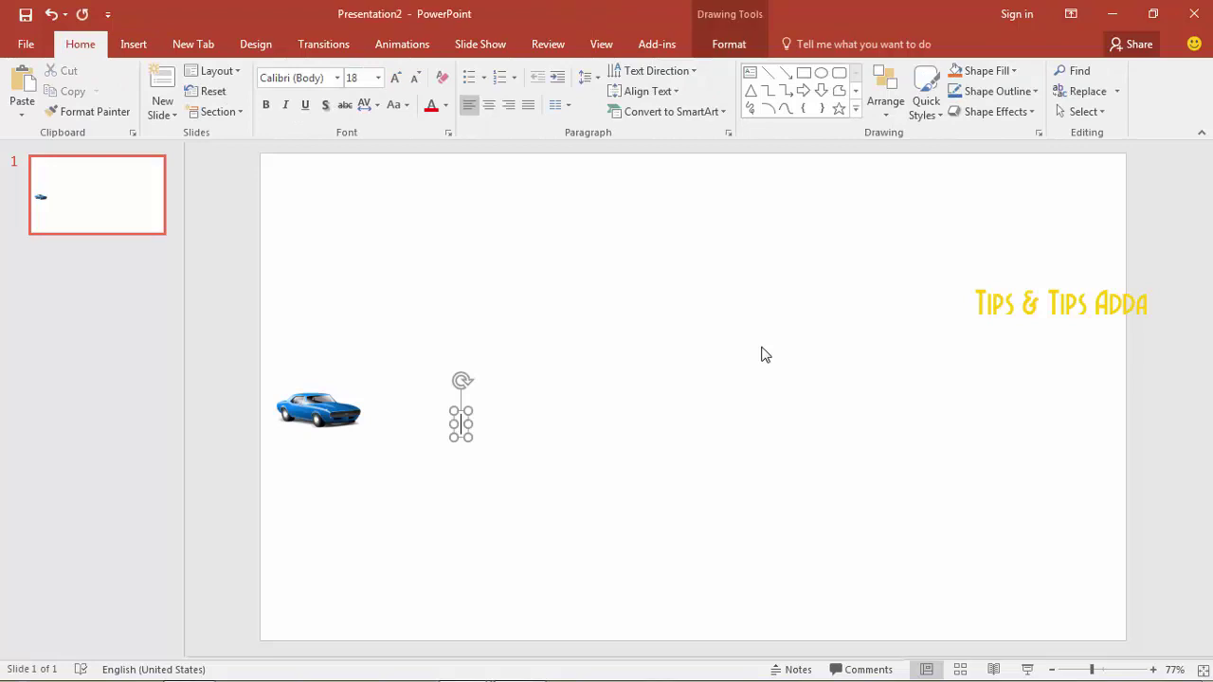
{"action": "type", "text": "You a"}
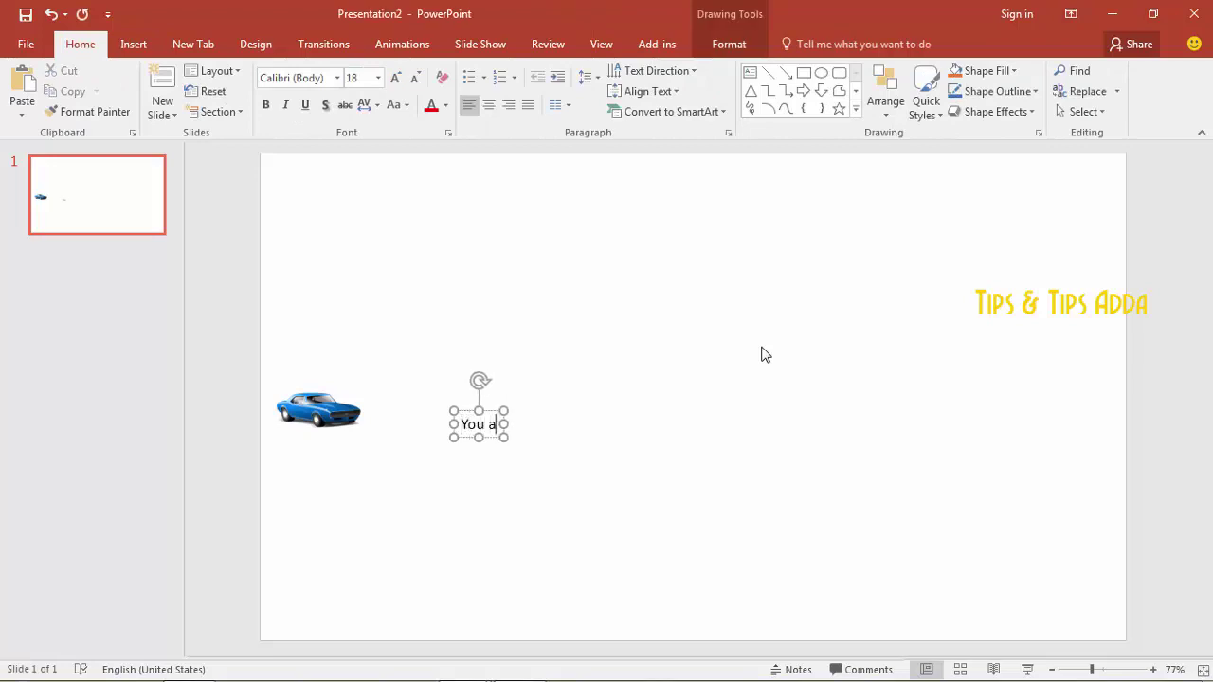
{"action": "type", "text": "re wat"}
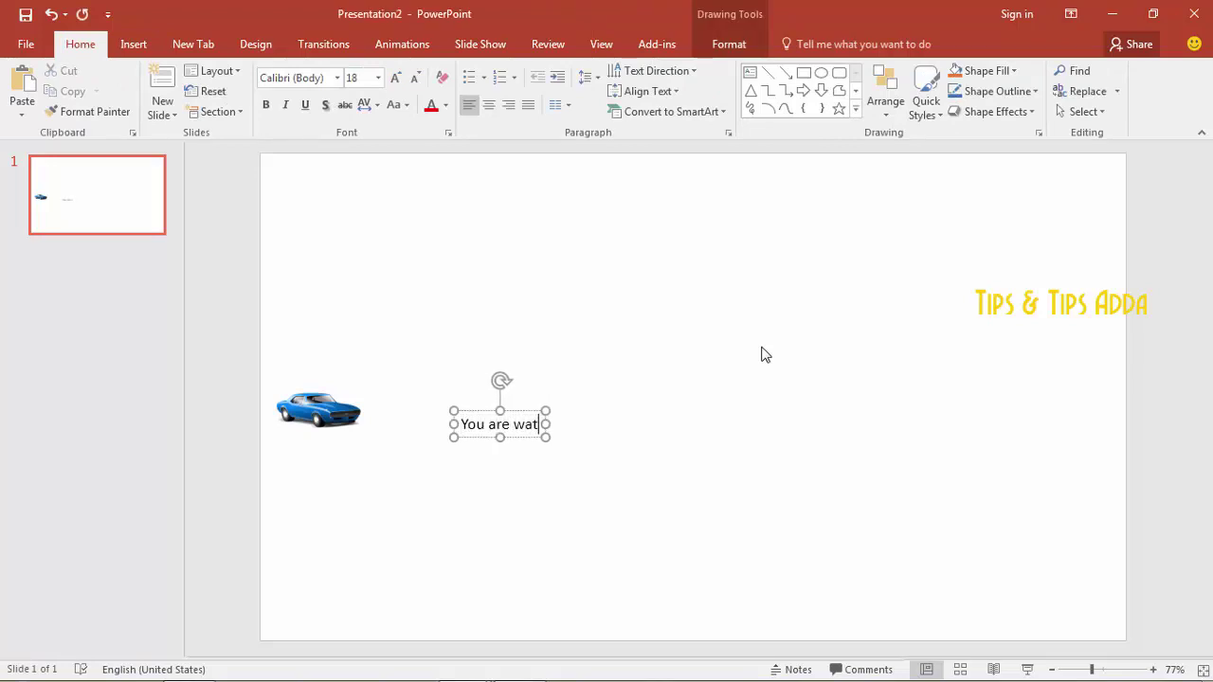
{"action": "type", "text": "chin"}
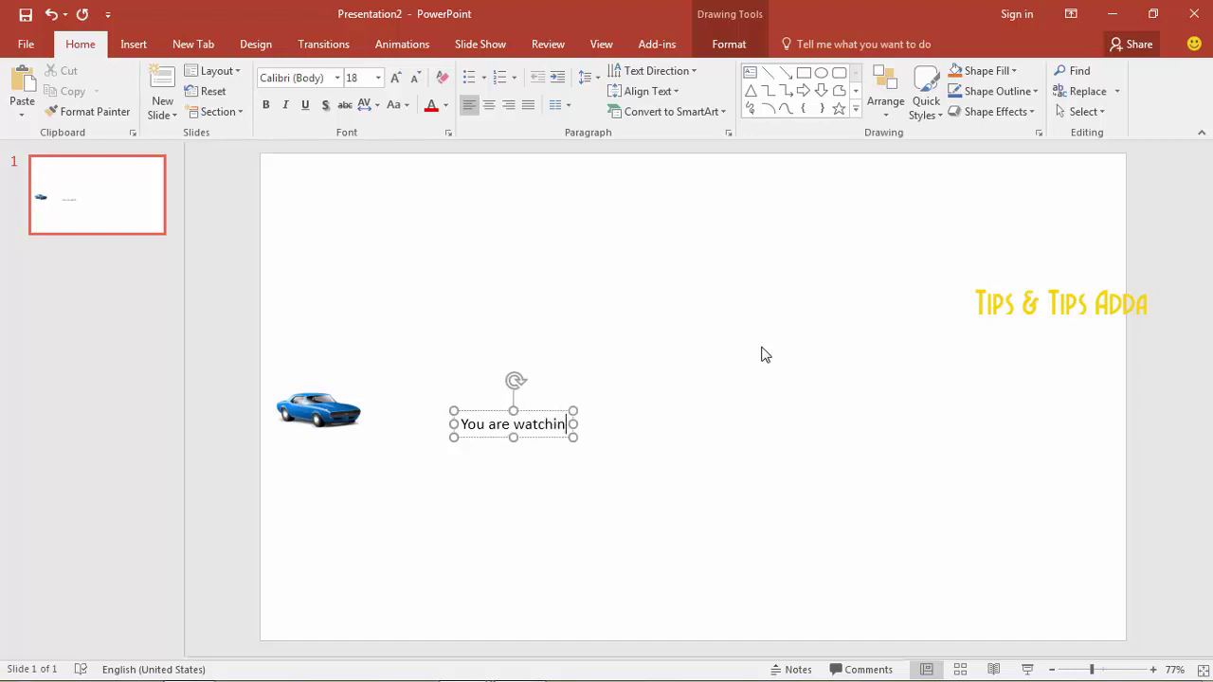
{"action": "type", "text": "g T"}
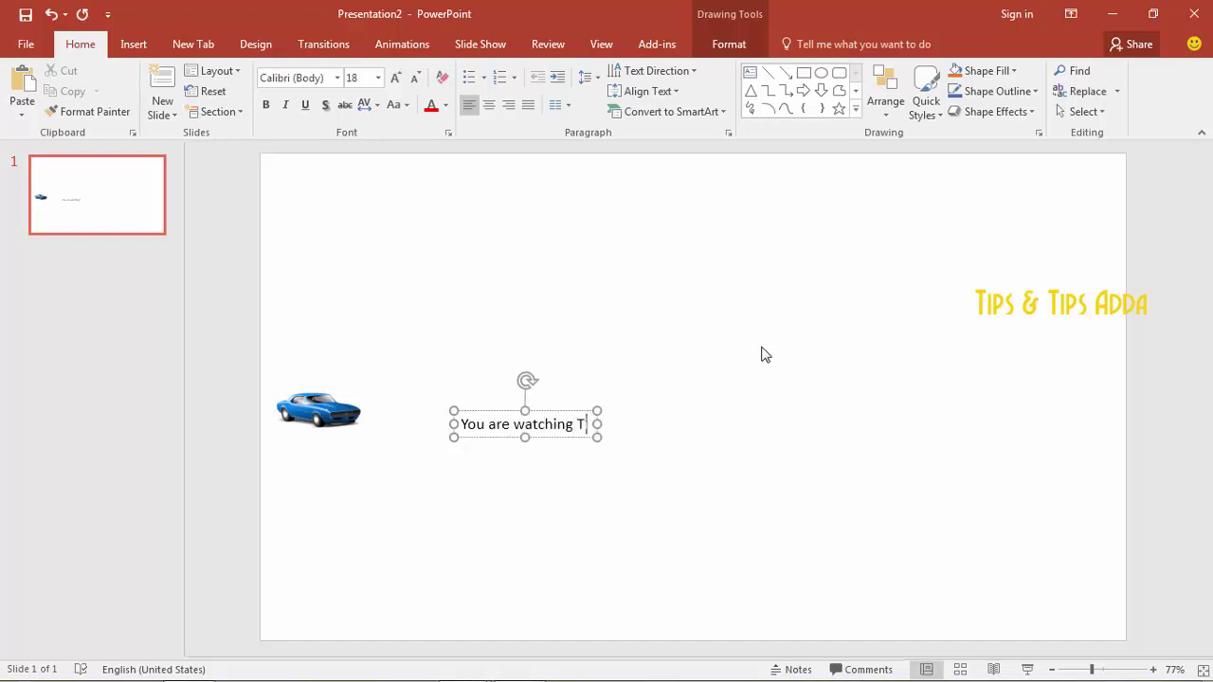
{"action": "type", "text": "ips & "}
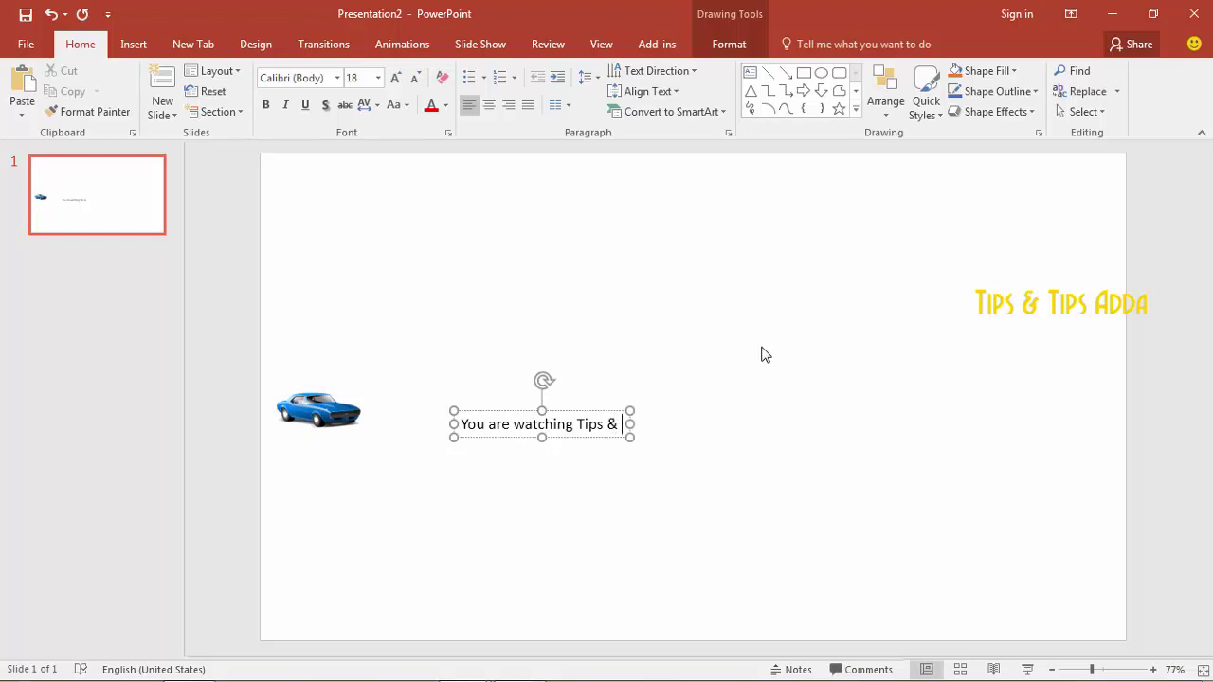
{"action": "type", "text": "tricks "}
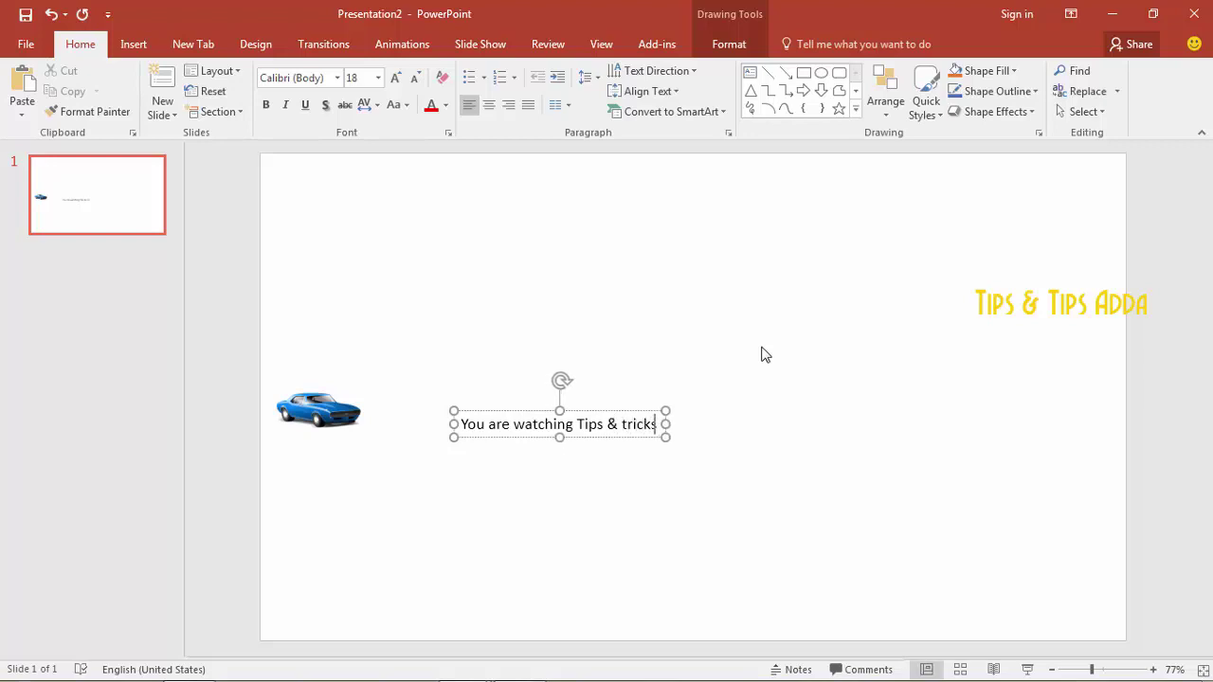
{"action": "type", "text": "Adda"}
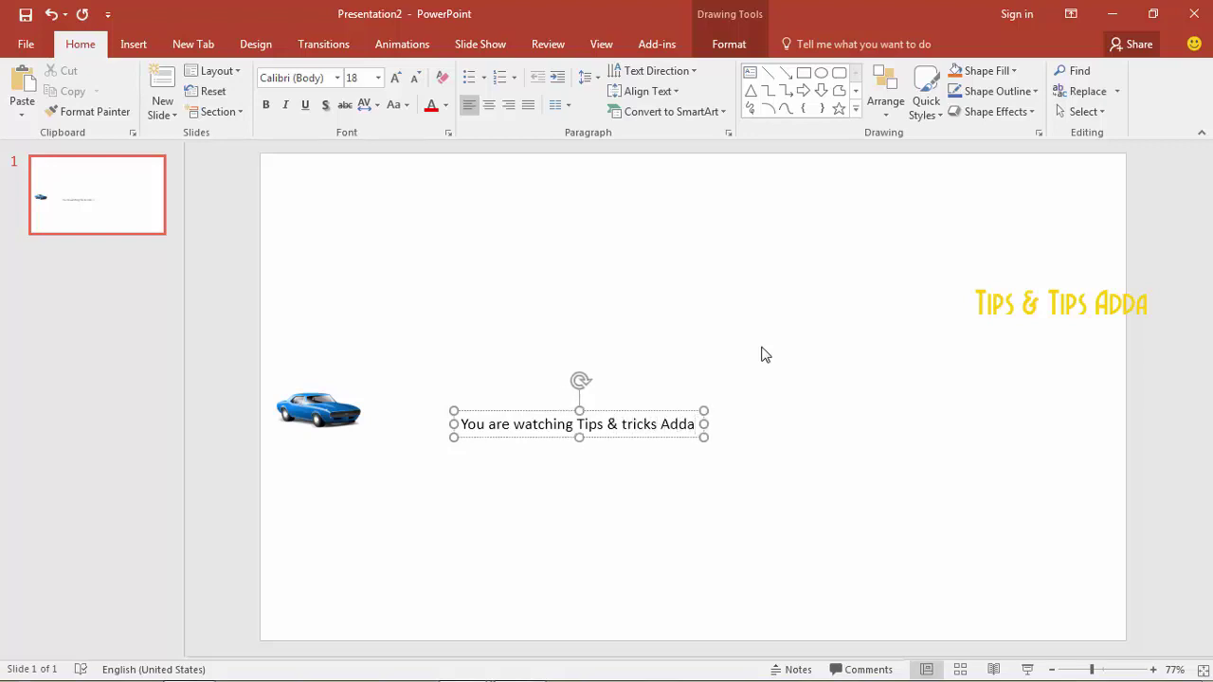
Step: Capitalize the first letter of "tricks" in the text box
{"action": "key", "text": "Left"}
{"action": "key", "text": "Left"}
{"action": "key", "text": "Left"}
{"action": "key", "text": "Left"}
{"action": "key", "text": "Left"}
{"action": "key", "text": "Left"}
{"action": "key", "text": "Left"}
{"action": "key", "text": "Left"}
{"action": "key", "text": "BackSpace"}
{"action": "type", "text": "T"}
Step: Increase the font size of the whole text line to 36
{"action": "key", "text": "ctrl+a"}
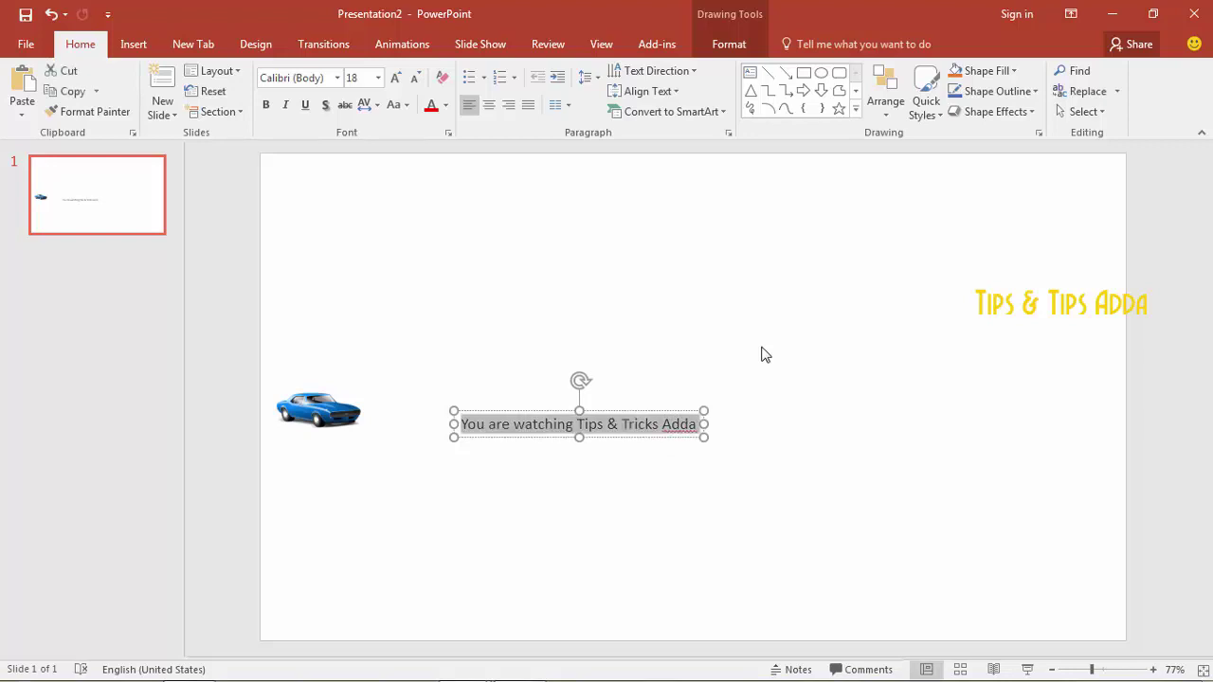
{"action": "key", "text": "ctrl+bracketright"}
{"action": "key", "text": "ctrl+bracketright"}
{"action": "key", "text": "ctrl+bracketright"}
{"action": "key", "text": "ctrl+bracketright"}
{"action": "key", "text": "ctrl+bracketright"}
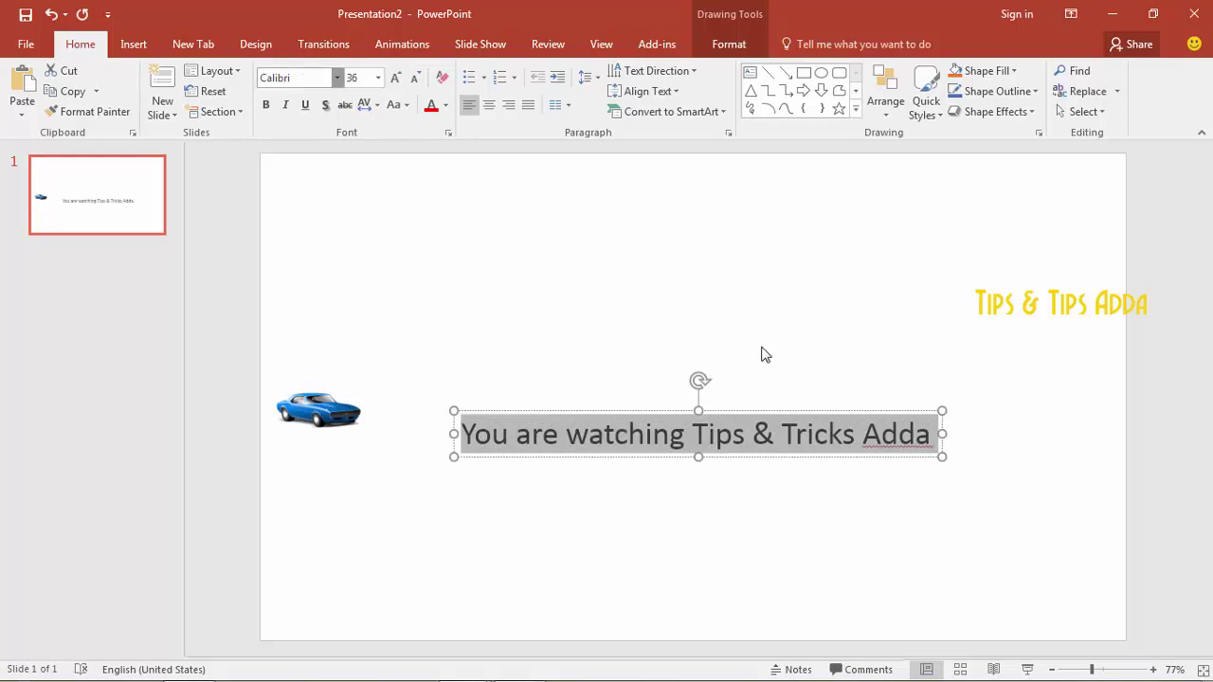
Step: Preview fonts on the text line and set its font to Polo
{"action": "key", "text": "Down"}
{"action": "key", "text": "Down"}
{"action": "key", "text": "Down"}
{"action": "key", "text": "Down"}
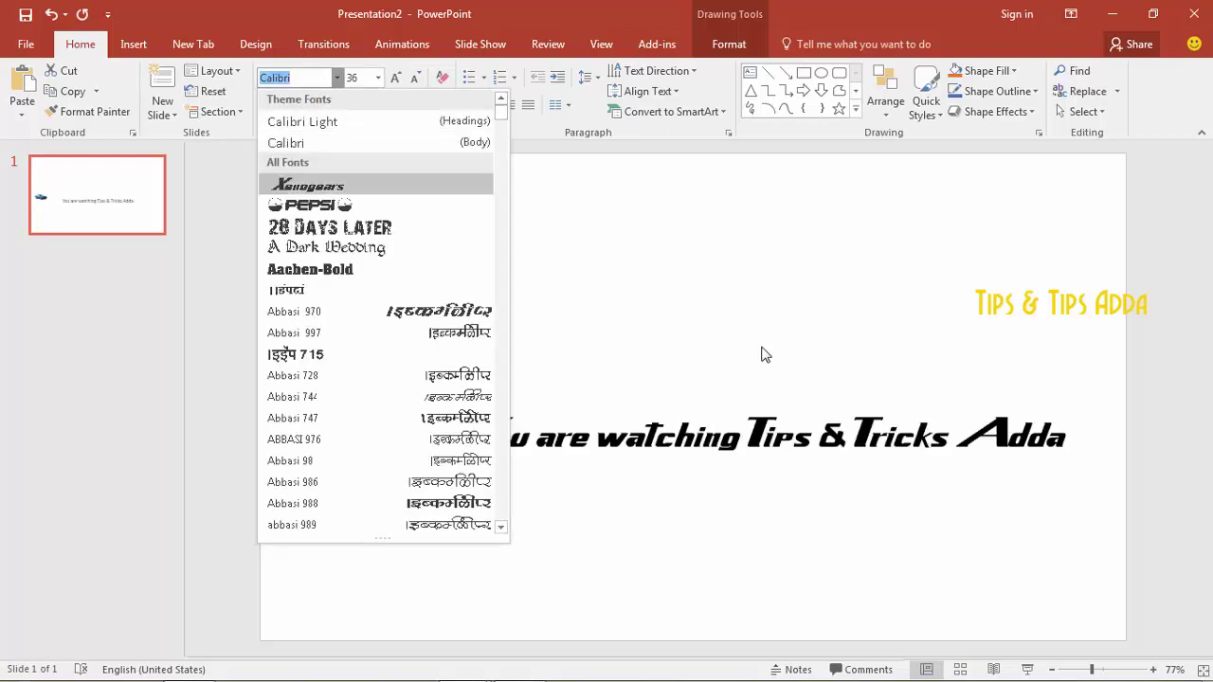
{"action": "key", "text": "Down"}
{"action": "key", "text": "Down"}
{"action": "key", "text": "Down"}
{"action": "key", "text": "Down"}
{"action": "key", "text": "Down"}
{"action": "key", "text": "Down"}
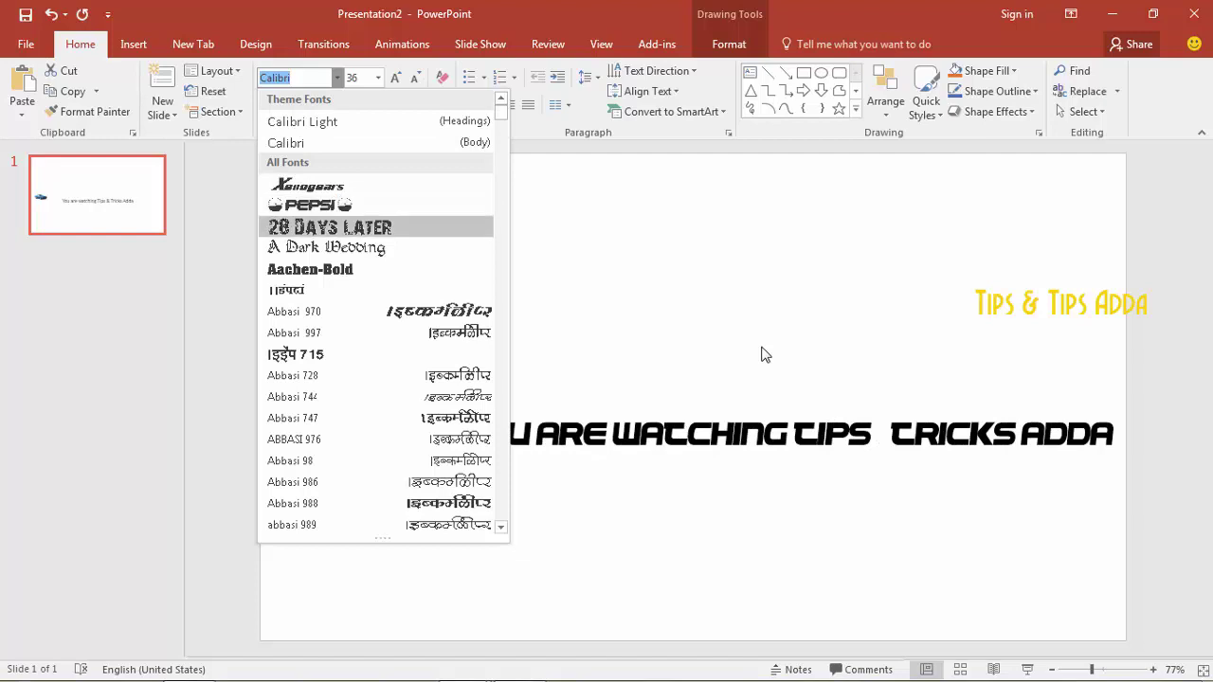
{"action": "key", "text": "Down"}
{"action": "key", "text": "Down"}
{"action": "type", "text": "Po"}
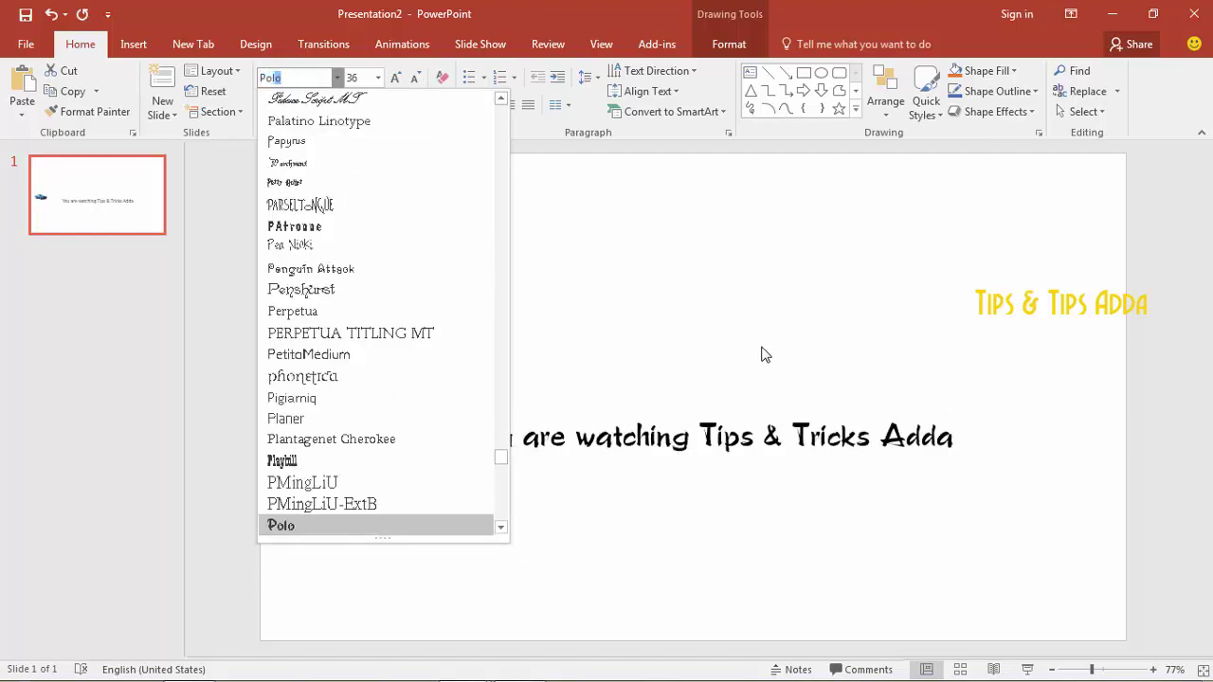
{"action": "key", "text": "Return"}
Step: Move the text box level with the car and shift the car to the slide's left edge
{"action": "left_click_drag", "start_coordinate": [616, 398], "coordinate": [603, 414]}
{"action": "left_click", "coordinate": [318, 411]}
{"action": "left_click_drag", "start_coordinate": [319, 411], "coordinate": [304, 411]}
Step: Nudge the text box left until its first letter sits directly against the car's front
{"action": "left_click", "coordinate": [407, 414]}
{"action": "key", "text": "Escape"}
{"action": "key", "text": "ctrl+Left"}
{"action": "key", "text": "ctrl+Left"}
{"action": "key", "text": "ctrl+Left"}
{"action": "key", "text": "ctrl+Left"}
{"action": "left_click", "coordinate": [386, 415]}
{"action": "key", "text": "Escape"}
Step: Add a Lines motion path to the car and stretch it horizontally to the slide's right edge
{"action": "key", "text": "Tab"}
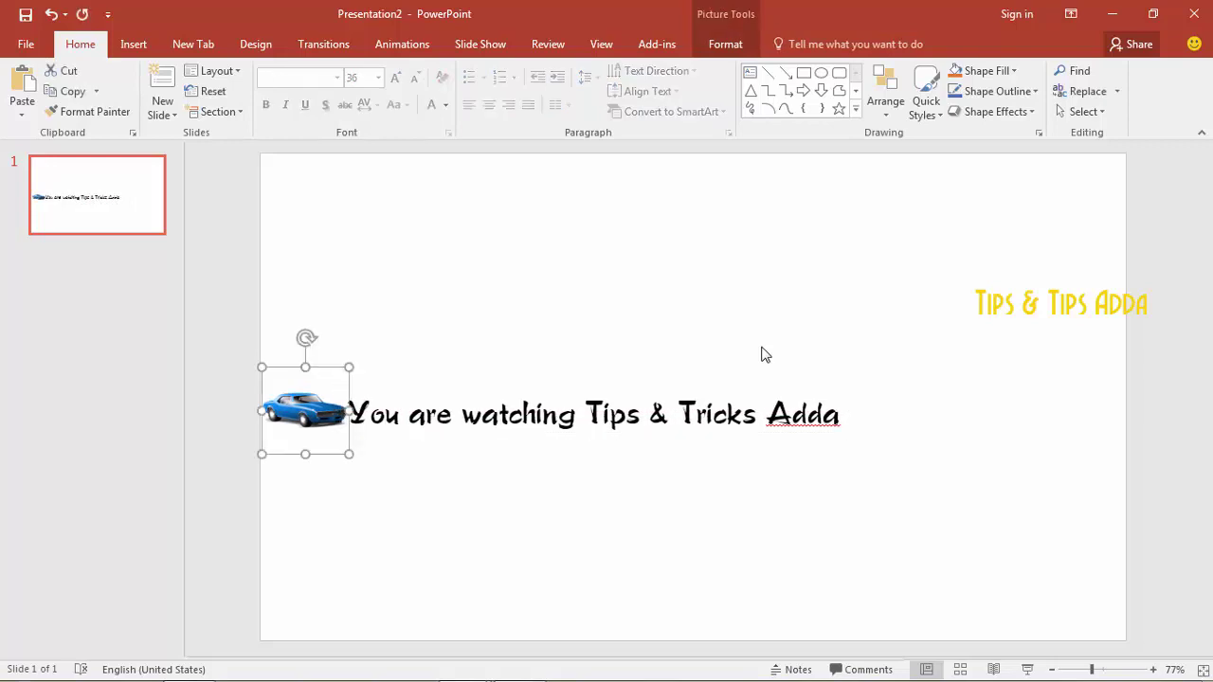
{"action": "left_click", "coordinate": [402, 45]}
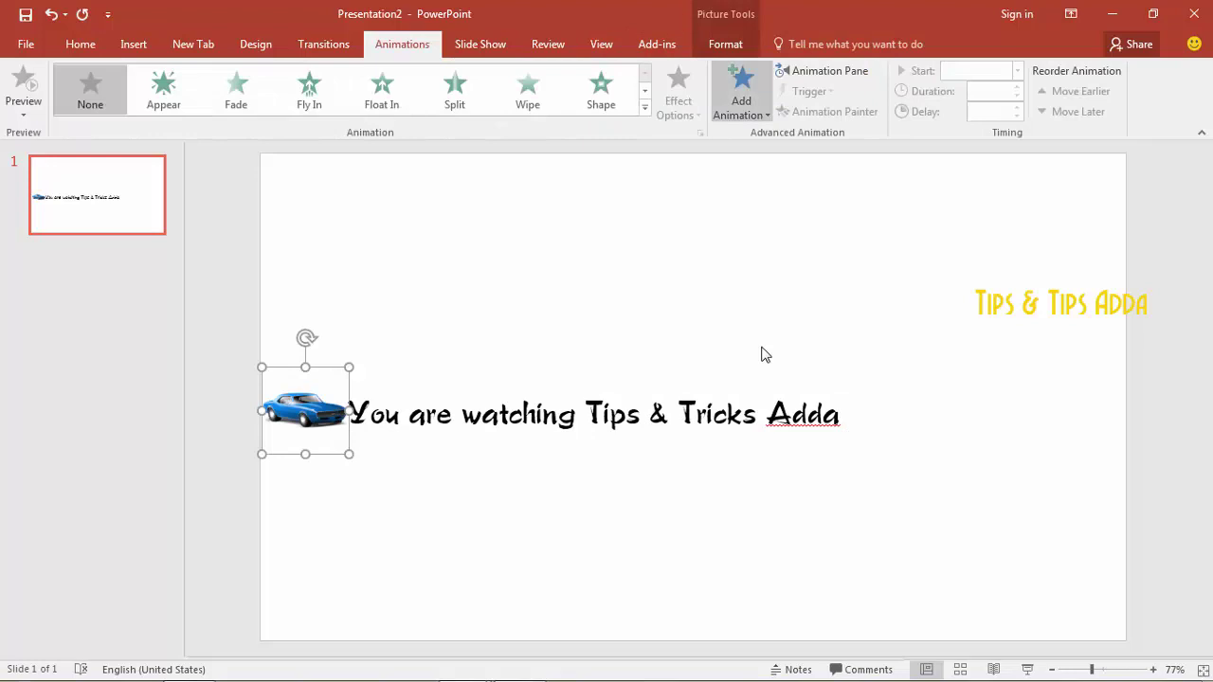
{"action": "left_click", "coordinate": [741, 93]}
{"action": "scroll", "coordinate": [762, 349], "scroll_direction": "down", "scroll_amount": 3}
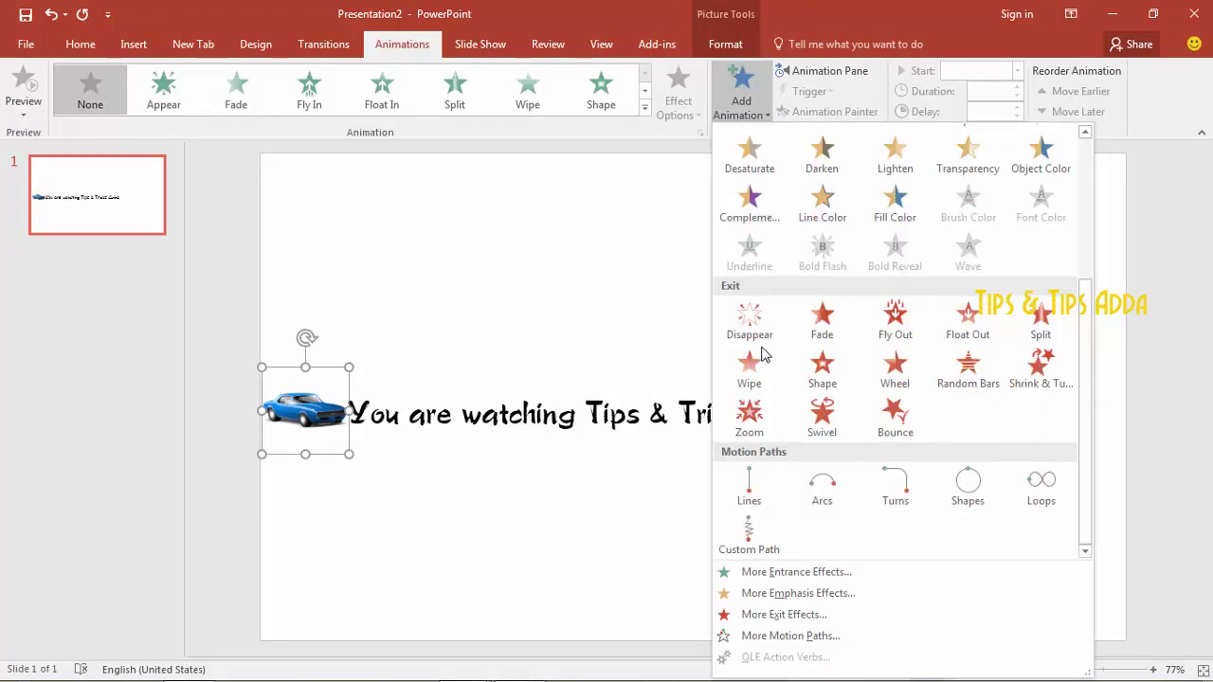
{"action": "left_click", "coordinate": [749, 486]}
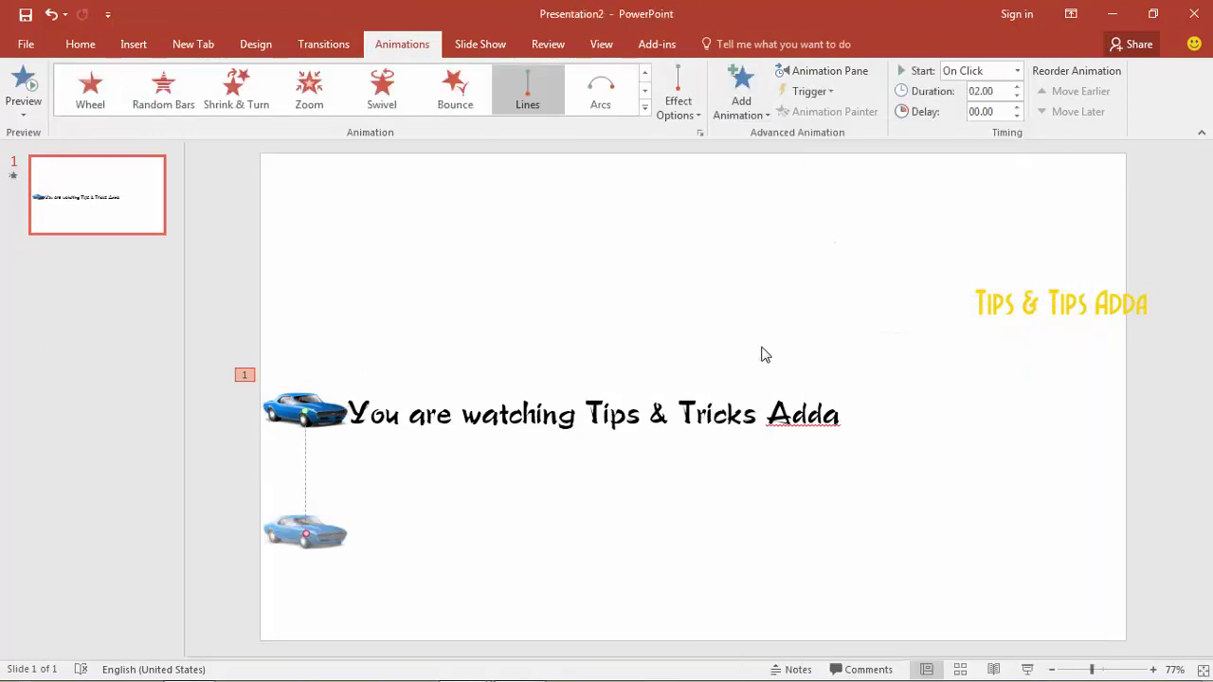
{"action": "left_click_drag", "start_coordinate": [305, 534], "coordinate": [1081, 411]}
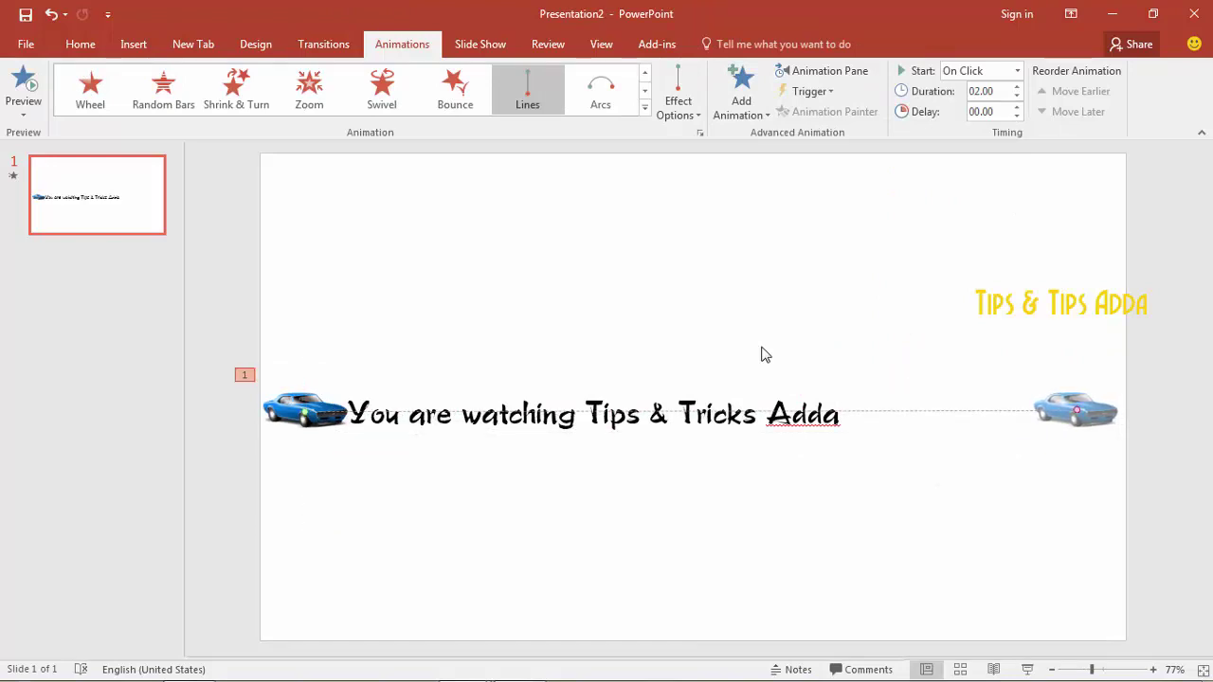
Step: Enlarge the font of the whole text line by three size increments
{"action": "left_click", "coordinate": [696, 414]}
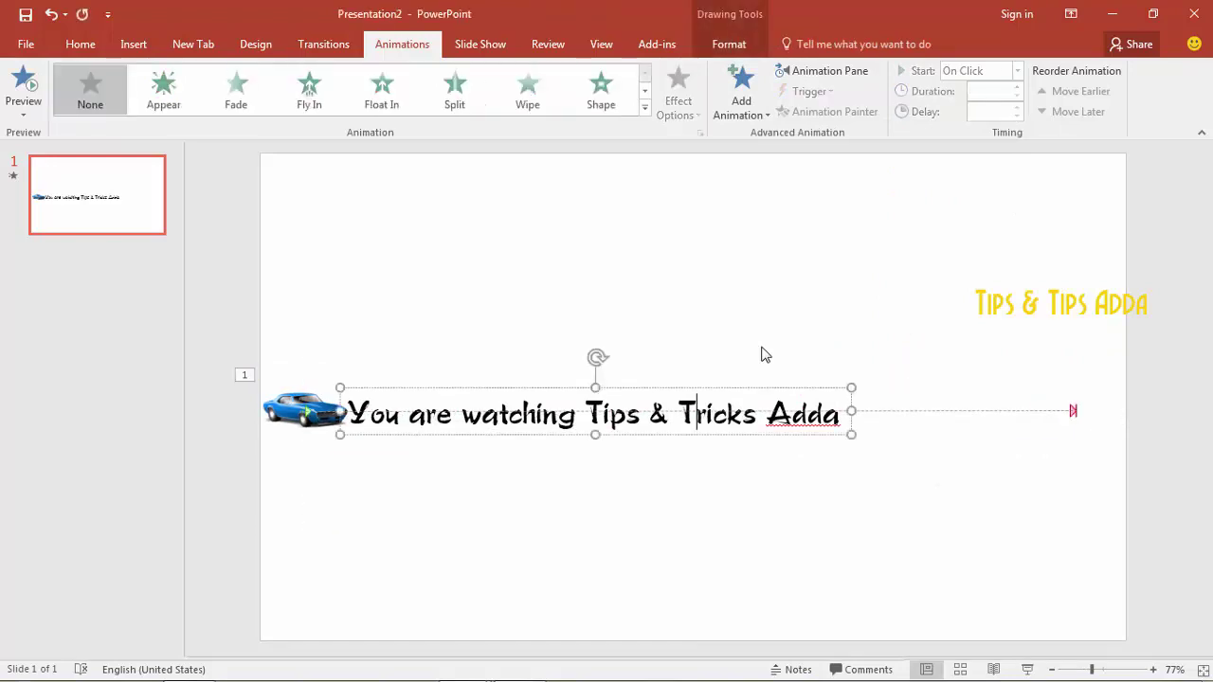
{"action": "left_click", "coordinate": [679, 388]}
{"action": "left_click", "coordinate": [80, 44]}
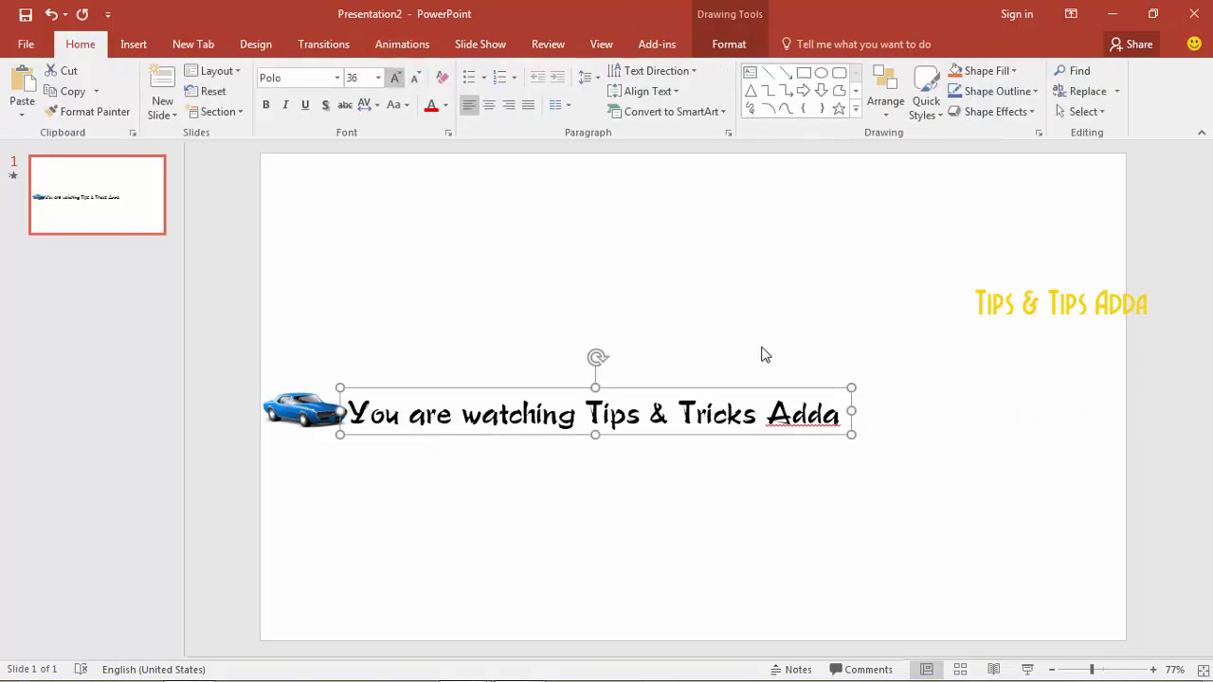
{"action": "left_click", "coordinate": [396, 79]}
{"action": "left_click", "coordinate": [397, 79]}
{"action": "left_click", "coordinate": [397, 79]}
Step: Select the car picture and show the Animation Pane
{"action": "double_click", "coordinate": [306, 410]}
{"action": "left_click", "coordinate": [402, 45]}
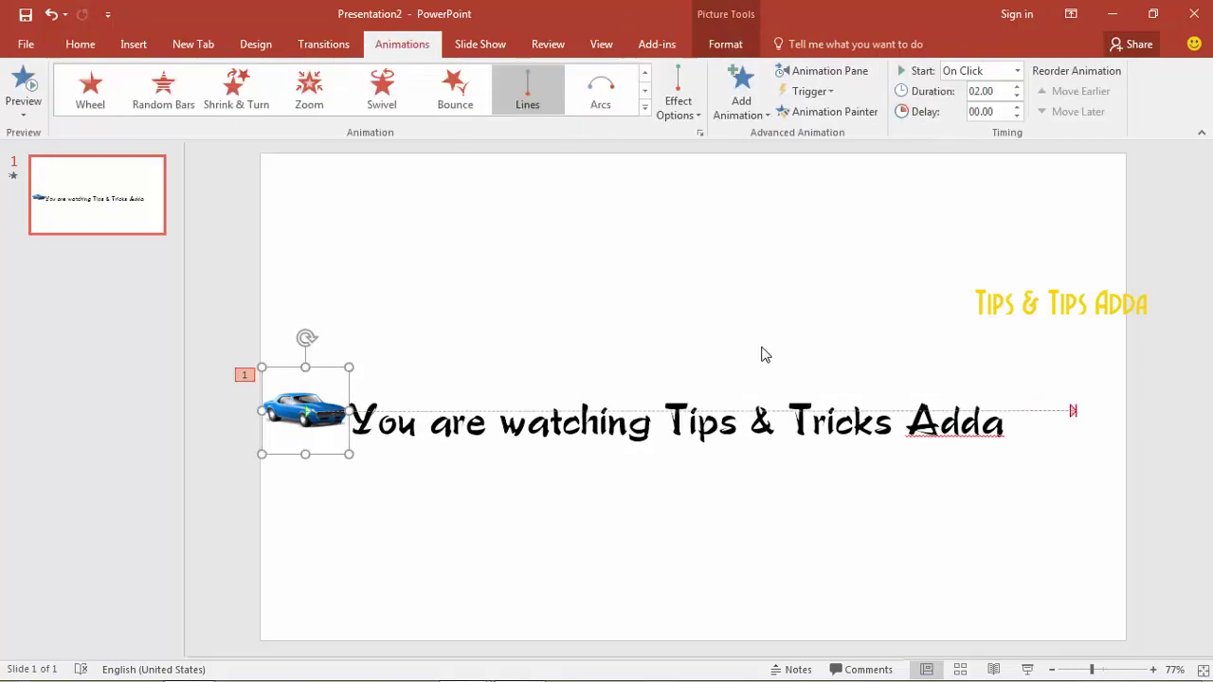
{"action": "left_click", "coordinate": [822, 71]}
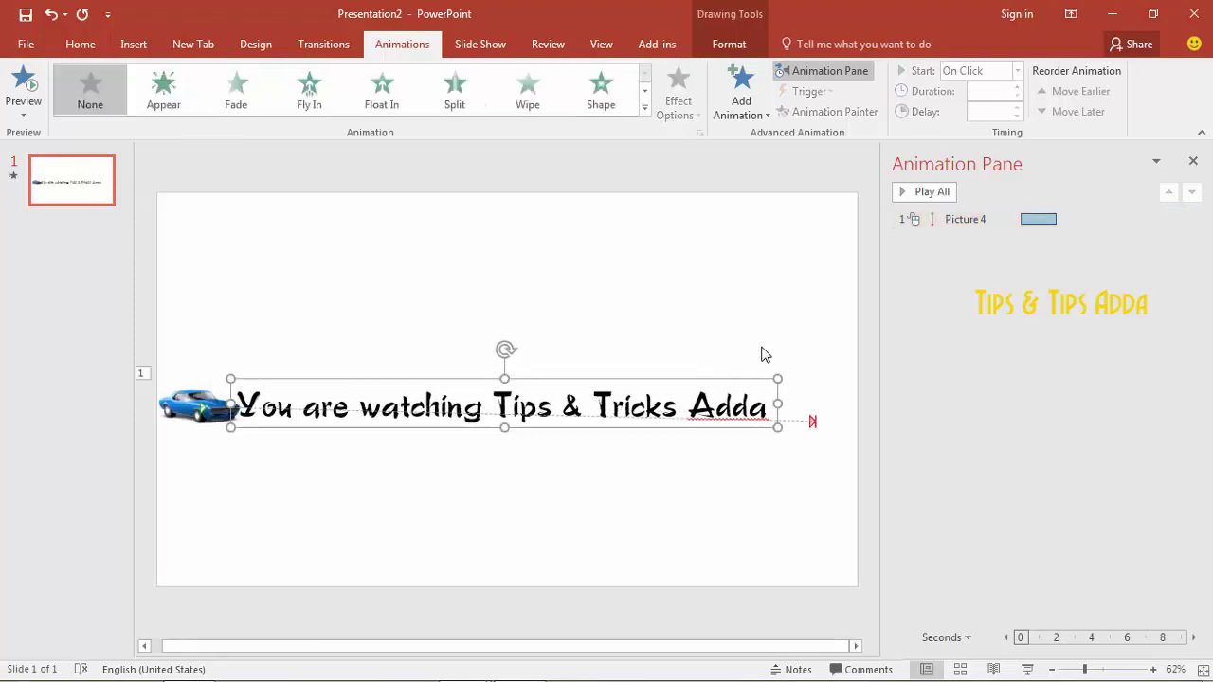
Step: Nudge the text box down and the end of the car's motion path up to align them with the car
{"action": "key", "text": "Down"}
{"action": "key", "text": "Tab"}
{"action": "key", "text": "Up"}
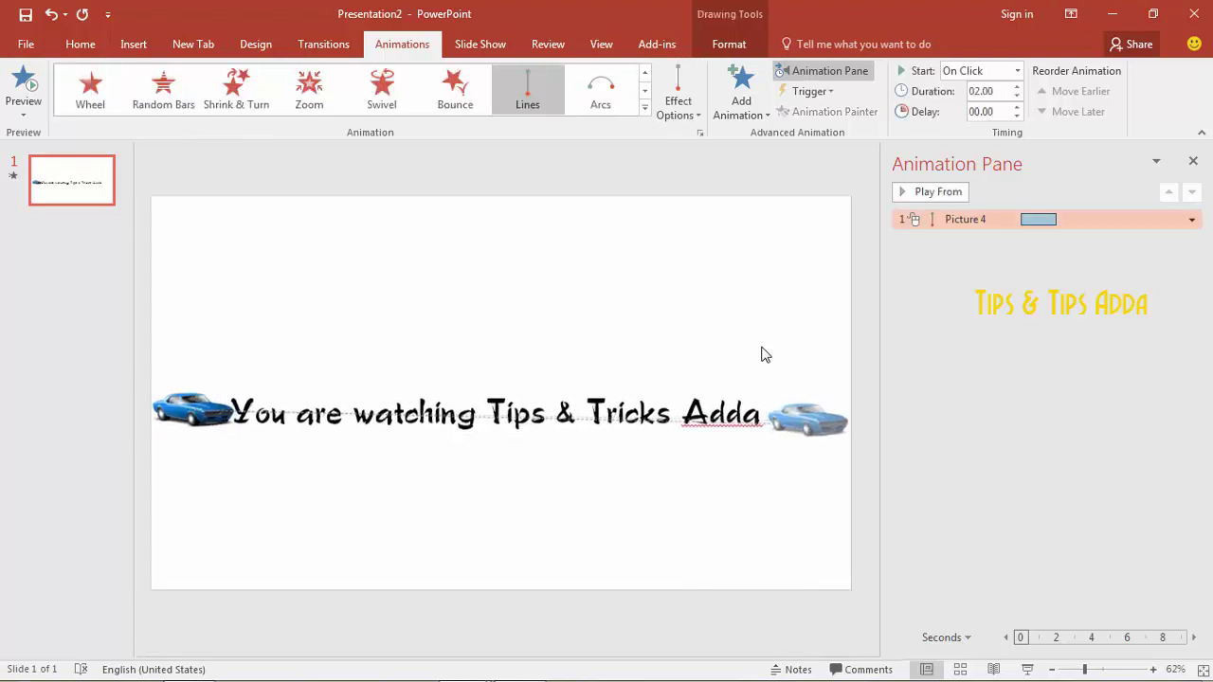
{"action": "key", "text": "Escape"}
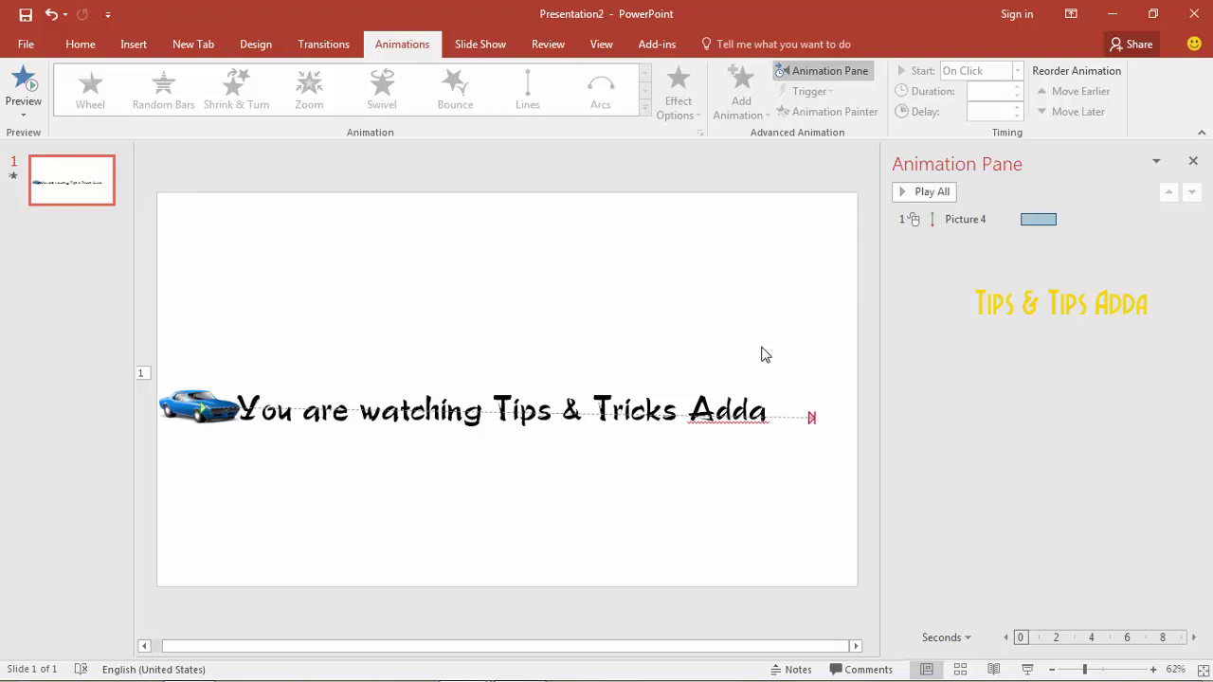
Step: Select all the text in the line beside the car for formatting
{"action": "left_click", "coordinate": [483, 409]}
{"action": "key", "text": "ctrl+a"}
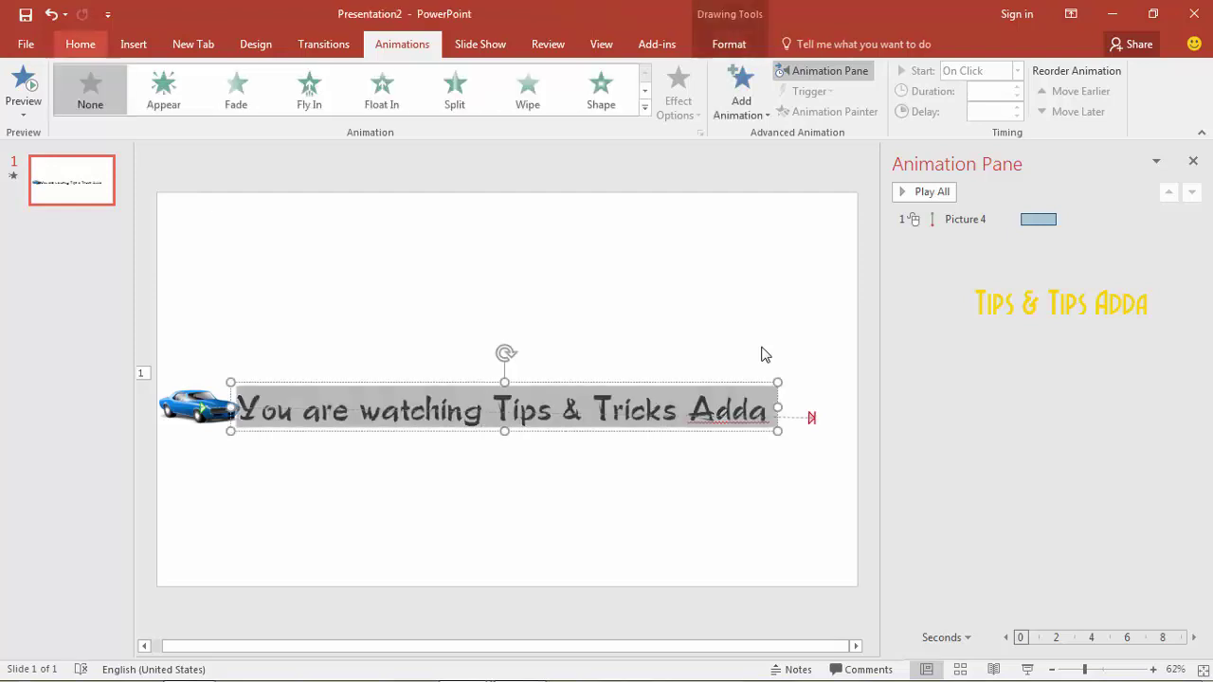
{"action": "left_click", "coordinate": [81, 45]}
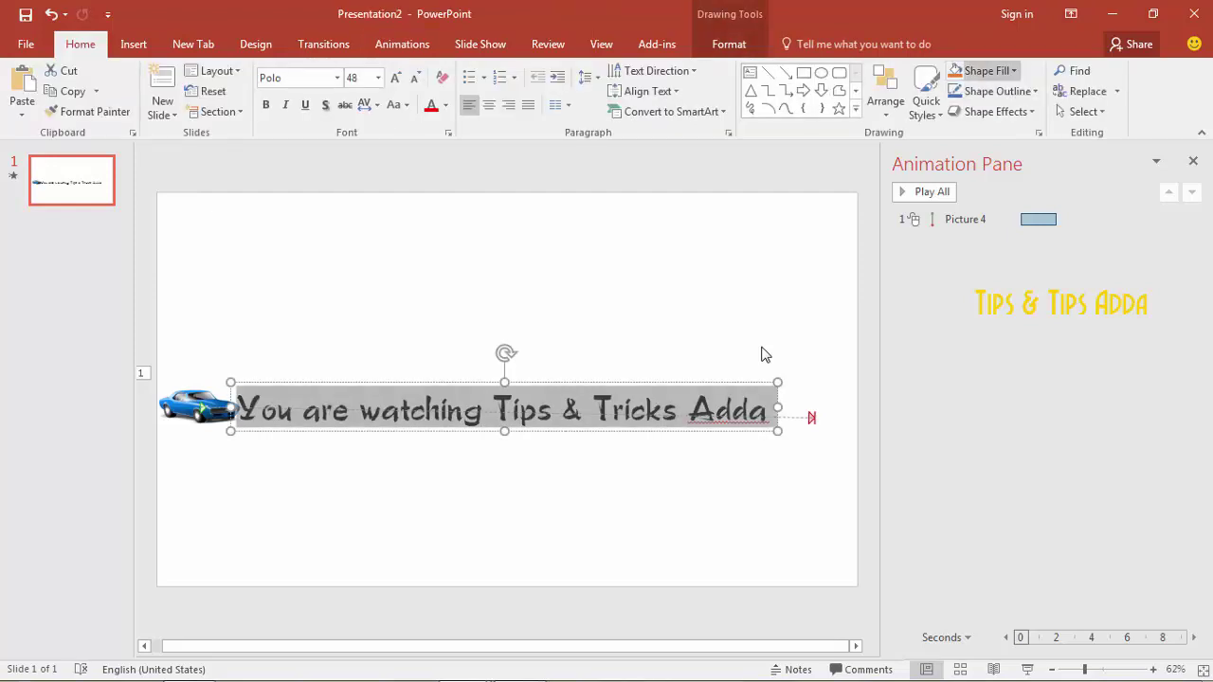
{"action": "left_click", "coordinate": [989, 71]}
{"action": "key", "text": "Down"}
{"action": "key", "text": "Down"}
{"action": "key", "text": "Down"}
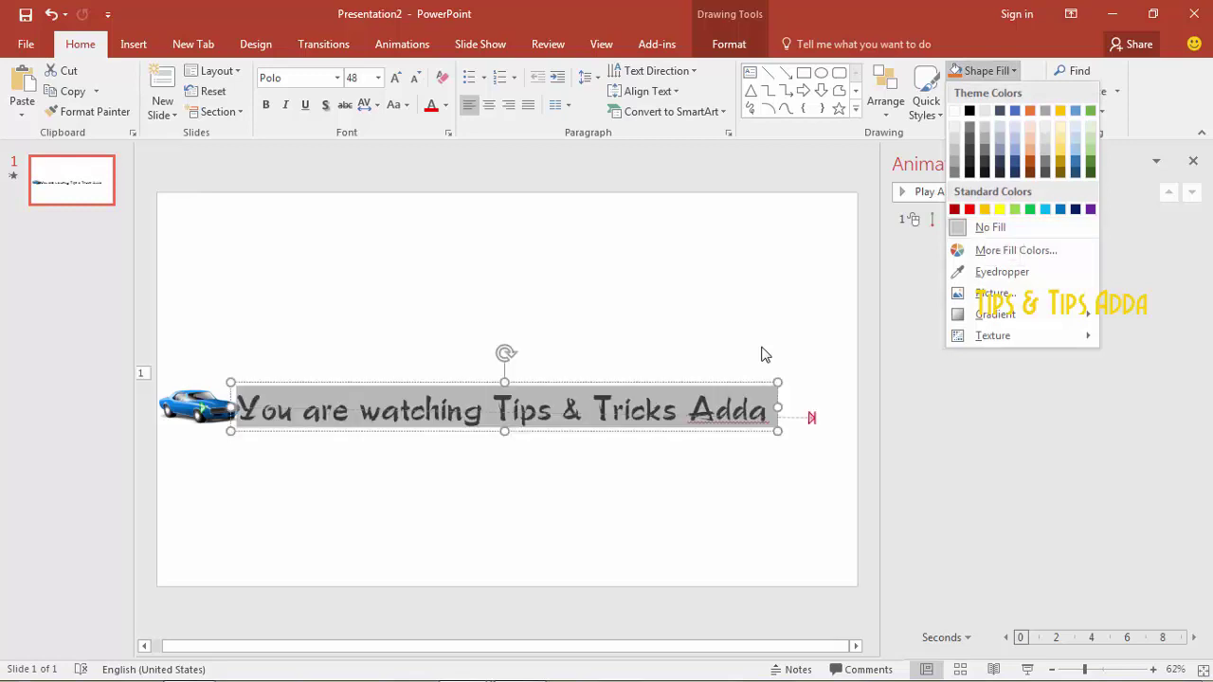
{"action": "key", "text": "Escape"}
{"action": "key", "text": "Escape"}
Step: Remove the text fill from the whole text line by choosing No Fill
{"action": "key", "text": "alt+j"}
{"action": "key", "text": "d"}
{"action": "key", "text": "t"}
{"action": "key", "text": "i"}
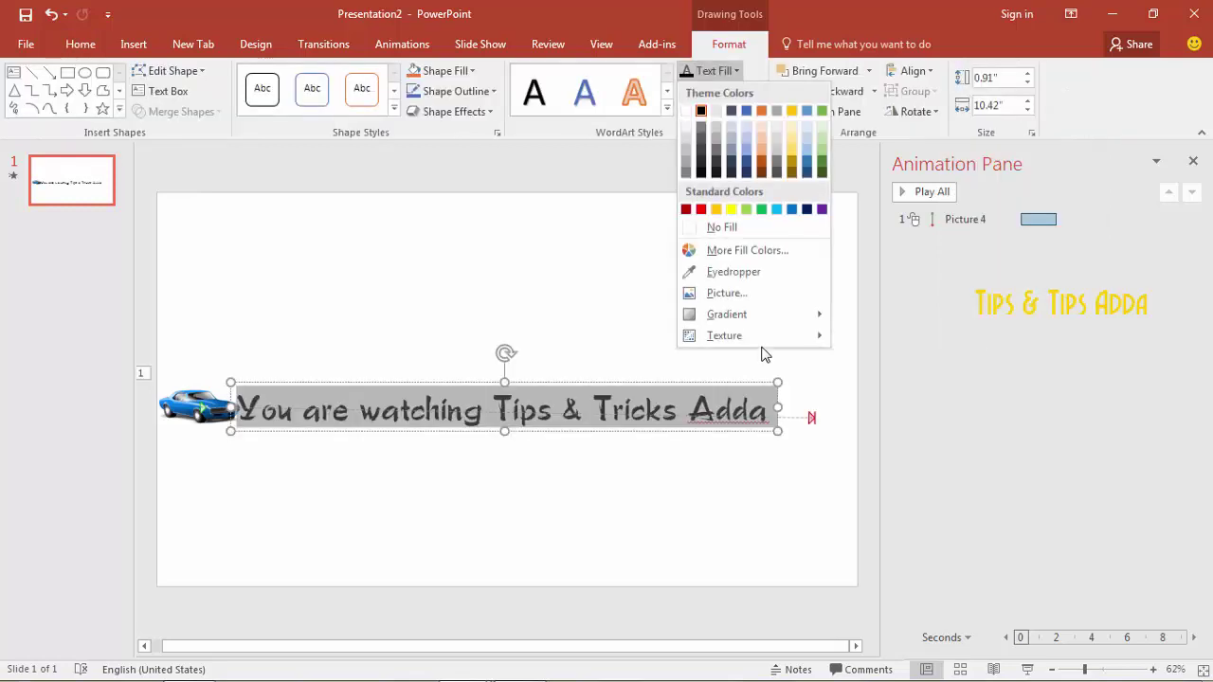
{"action": "key", "text": "n"}
{"action": "key", "text": "alt+j"}
{"action": "key", "text": "d"}
{"action": "key", "text": "t"}
{"action": "key", "text": "i"}
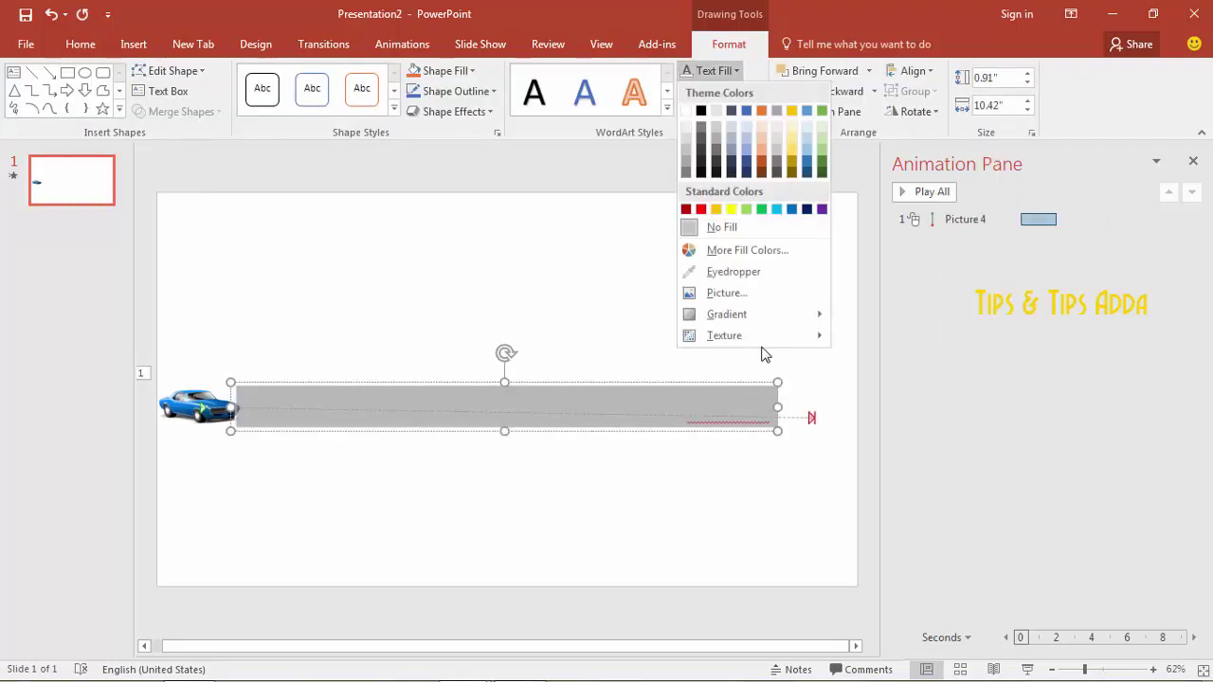
{"action": "key", "text": "Escape"}
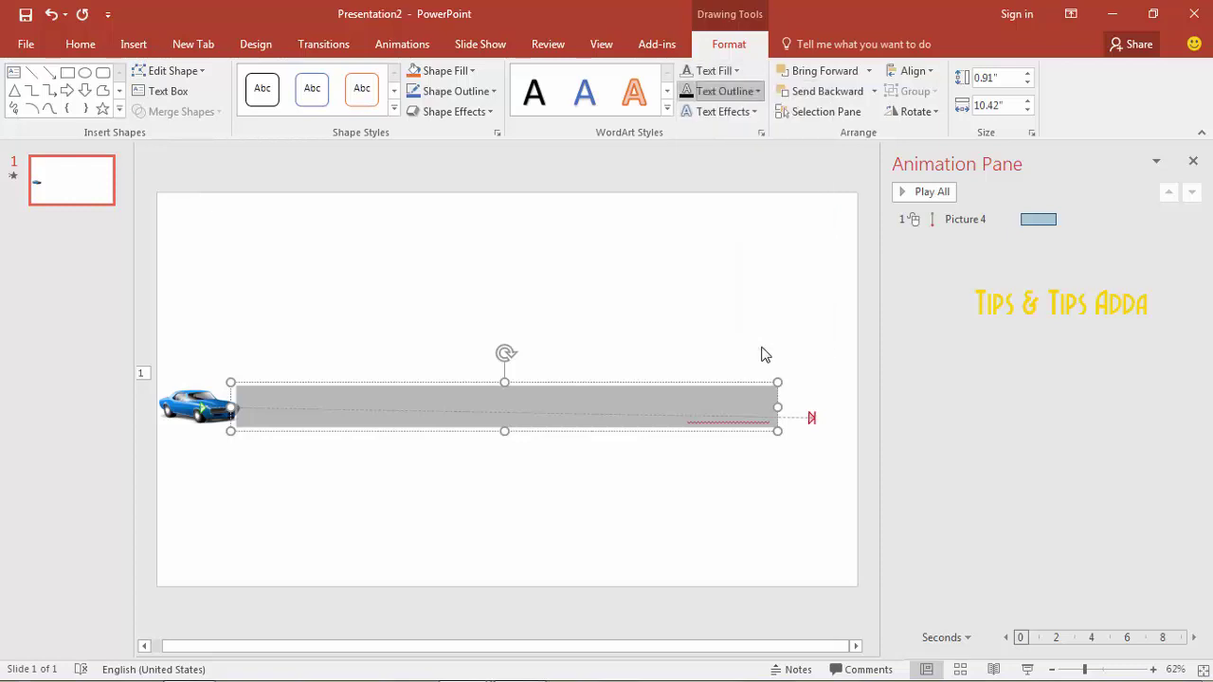
Step: Set the outline of the whole text line to the standard green colour and deselect the text box
{"action": "key", "text": "alt+j"}
{"action": "key", "text": "d"}
{"action": "key", "text": "t"}
{"action": "key", "text": "o"}
{"action": "key", "text": "Left"}
{"action": "key", "text": "Left"}
{"action": "key", "text": "Left"}
{"action": "key", "text": "Down"}
{"action": "key", "text": "Down"}
{"action": "key", "text": "Down"}
{"action": "key", "text": "Down"}
{"action": "key", "text": "Down"}
{"action": "key", "text": "Down"}
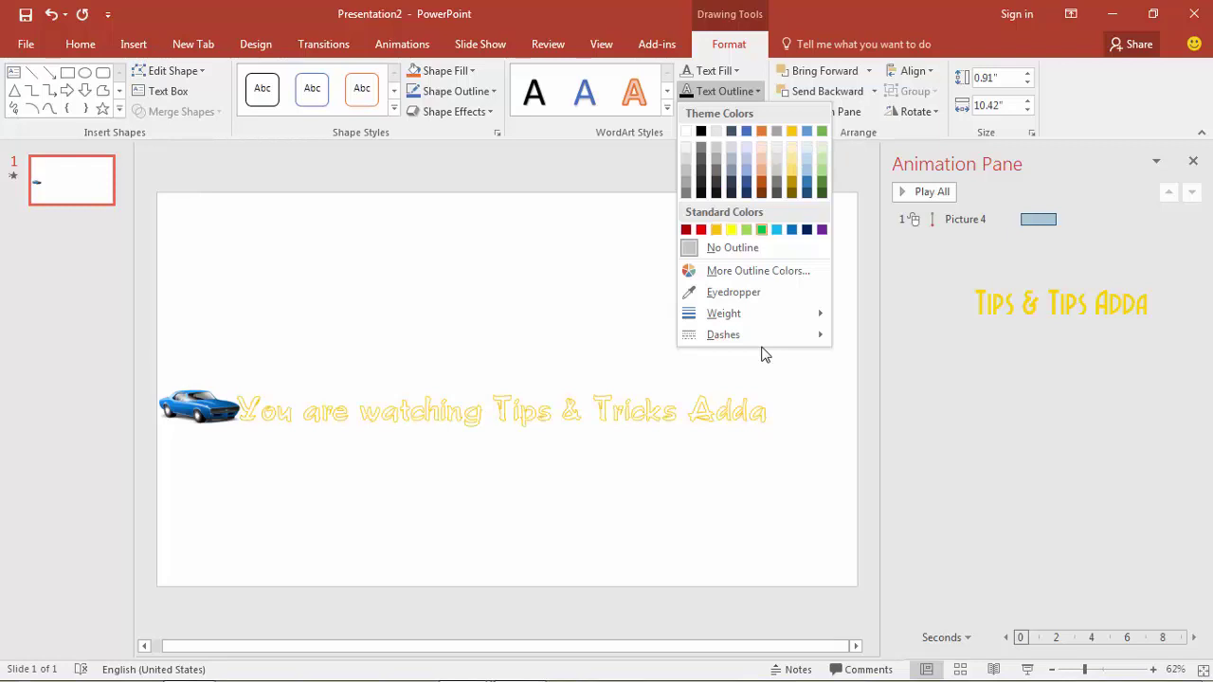
{"action": "key", "text": "Right"}
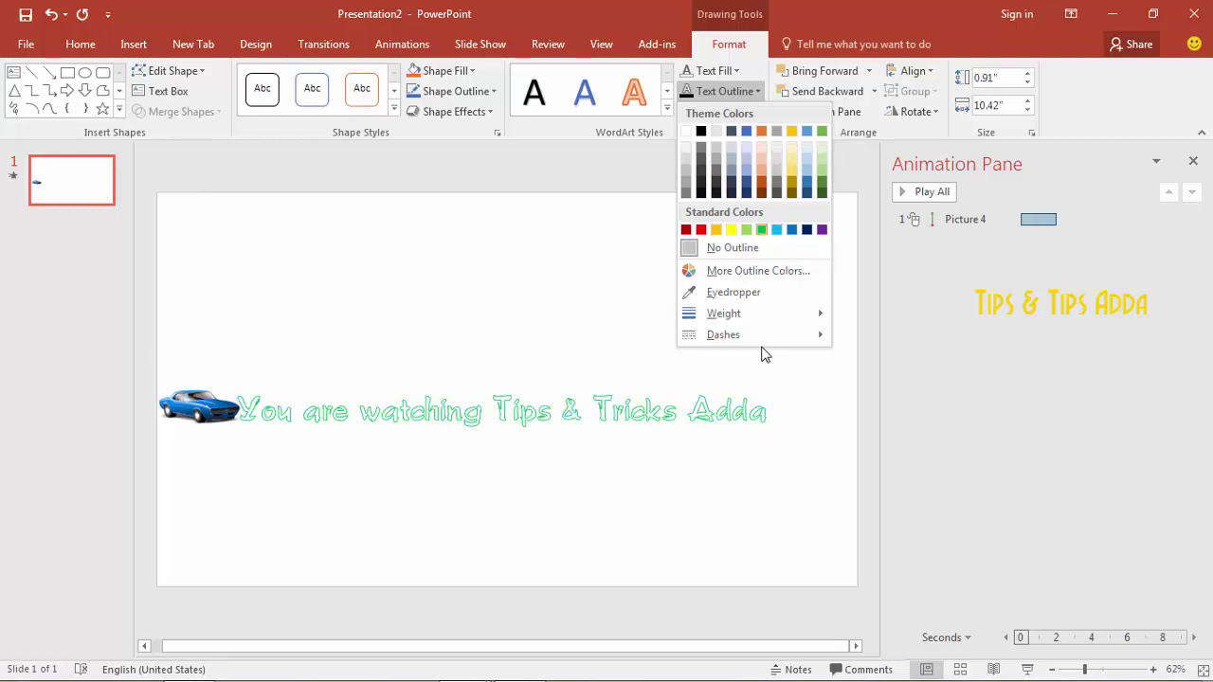
{"action": "key", "text": "Return"}
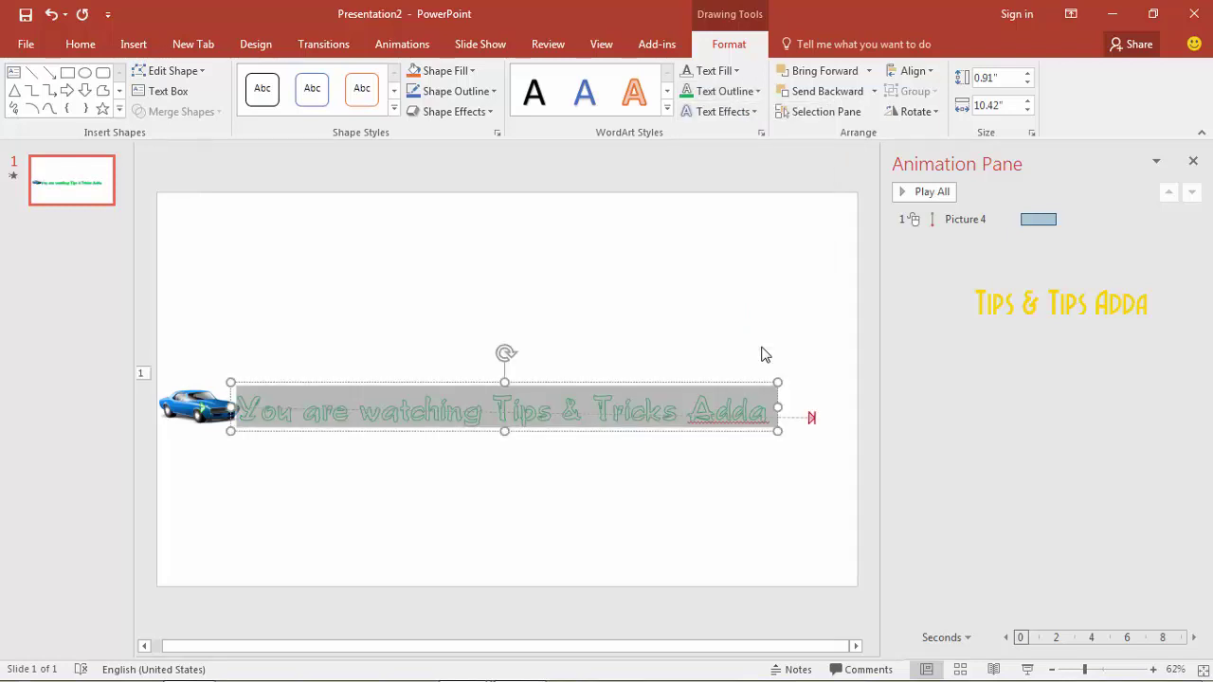
{"action": "key", "text": "Escape"}
{"action": "key", "text": "Escape"}
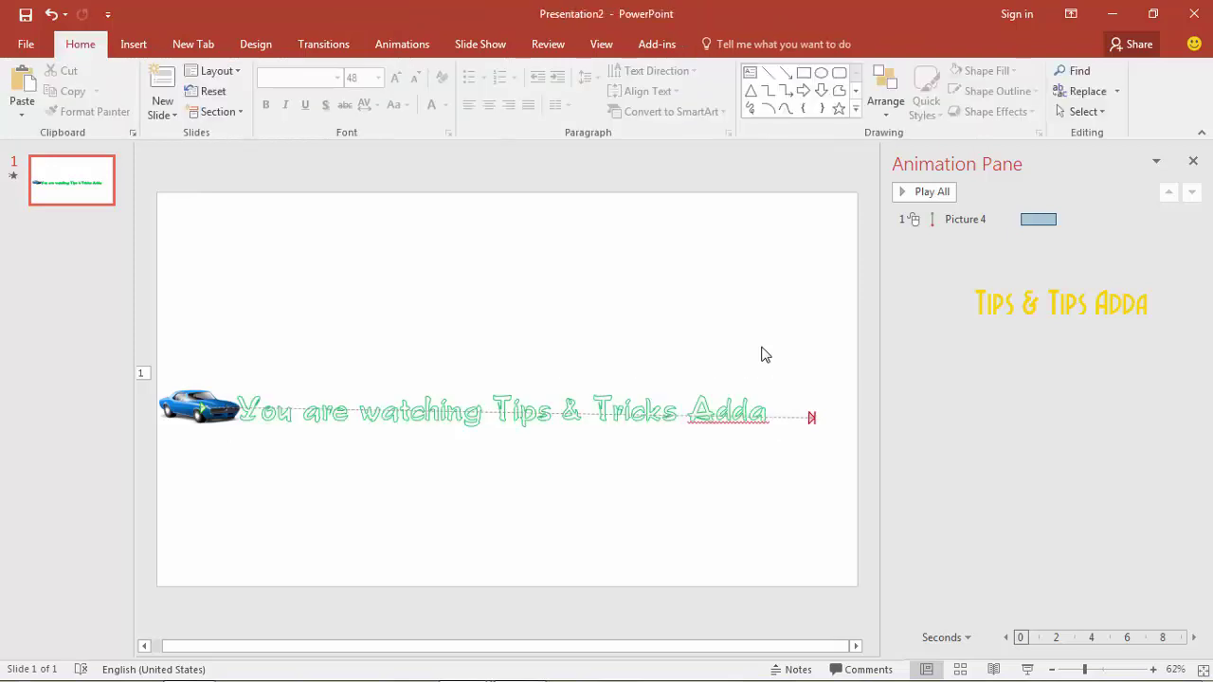
Step: Select the car picture and apply a Reflection picture effect to it
{"action": "key", "text": "Tab"}
{"action": "key", "text": "Tab"}
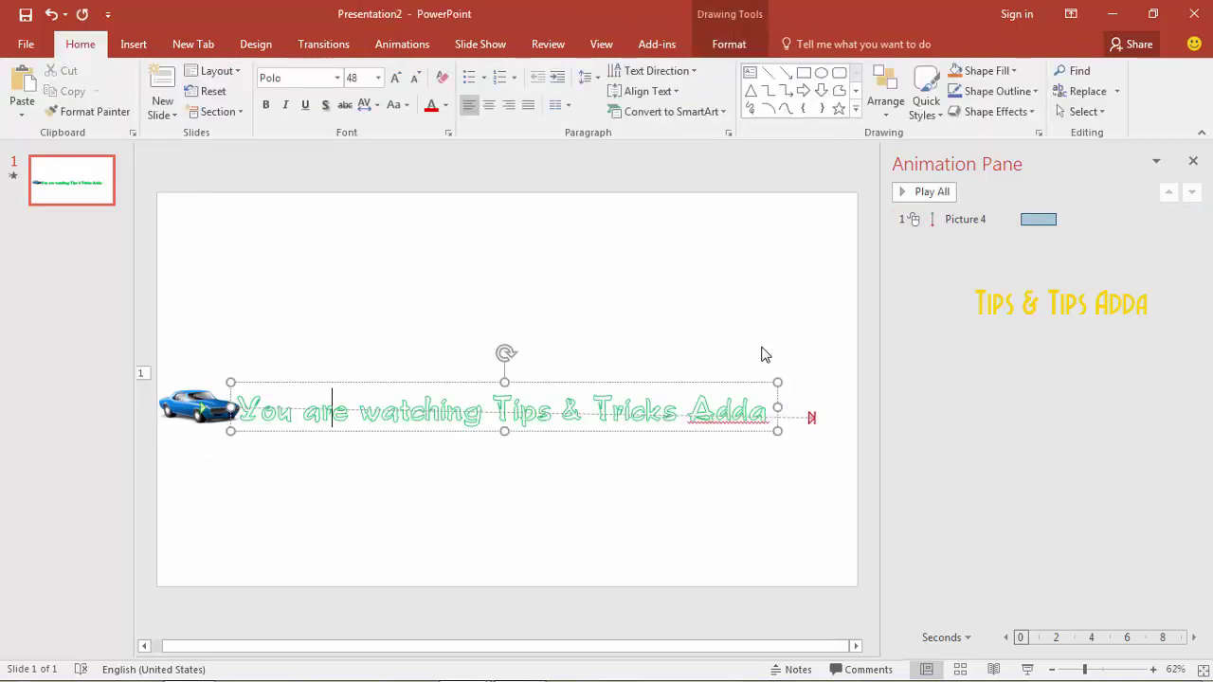
{"action": "key", "text": "Tab"}
{"action": "left_click", "coordinate": [726, 45]}
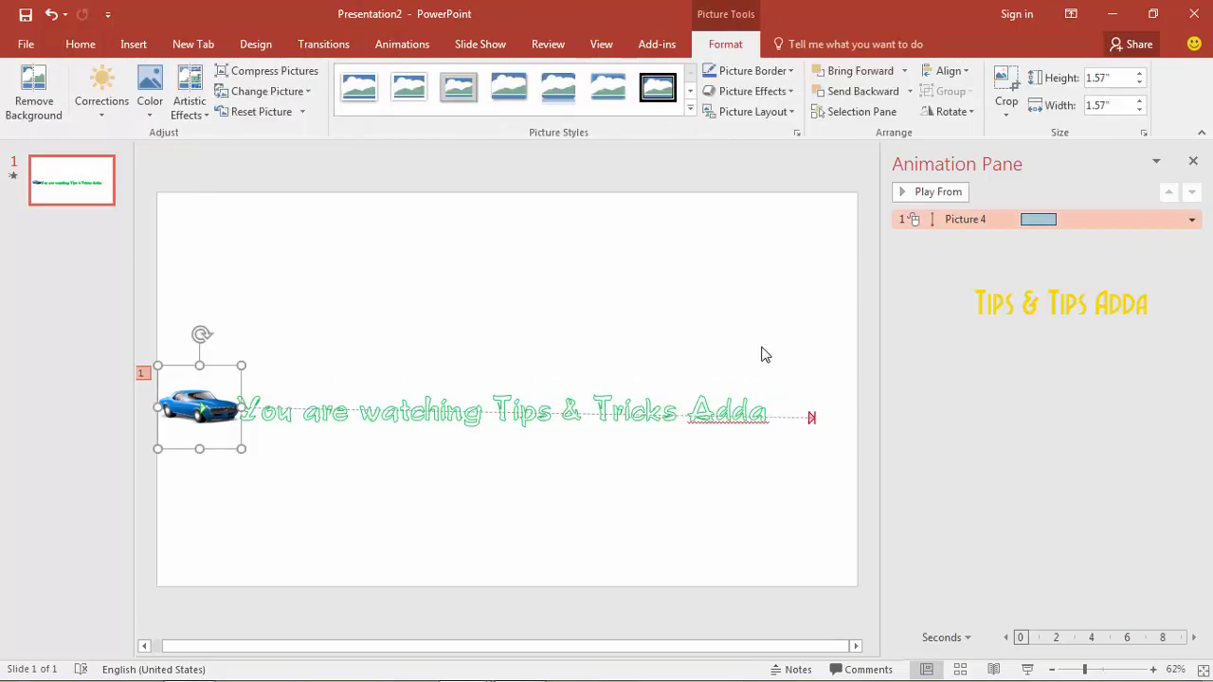
{"action": "key", "text": "f"}
{"action": "key", "text": "Down"}
{"action": "key", "text": "Down"}
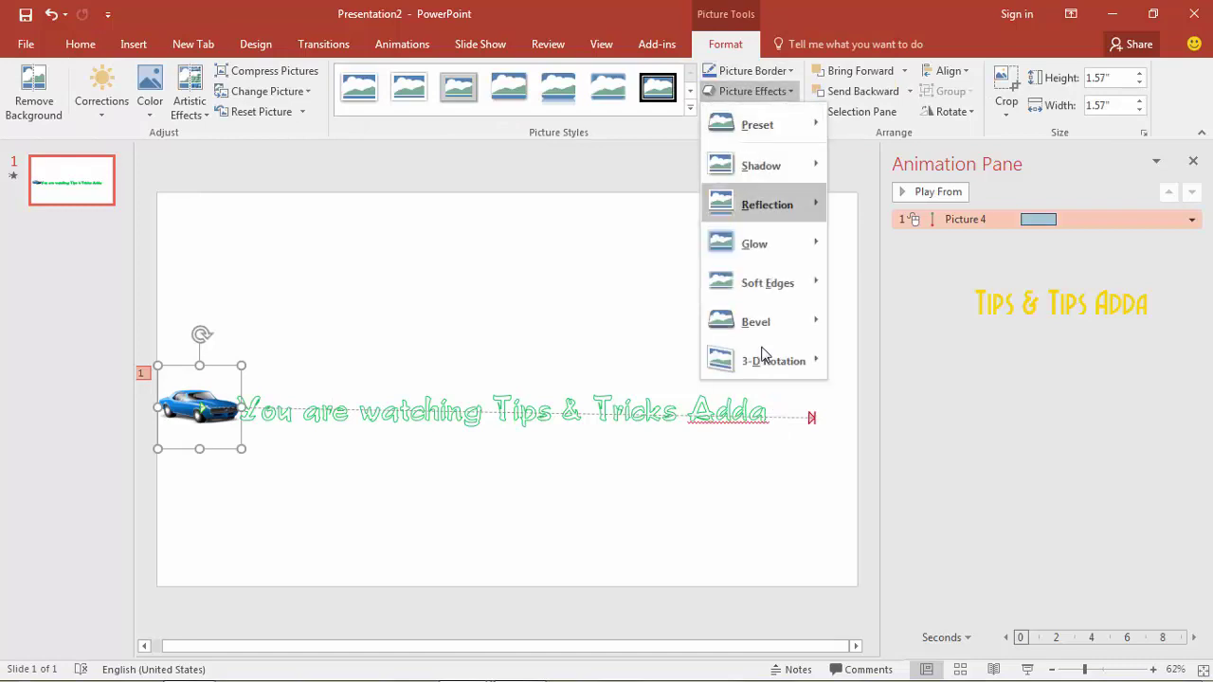
{"action": "key", "text": "Right"}
{"action": "key", "text": "Down"}
{"action": "key", "text": "Right"}
{"action": "key", "text": "Return"}
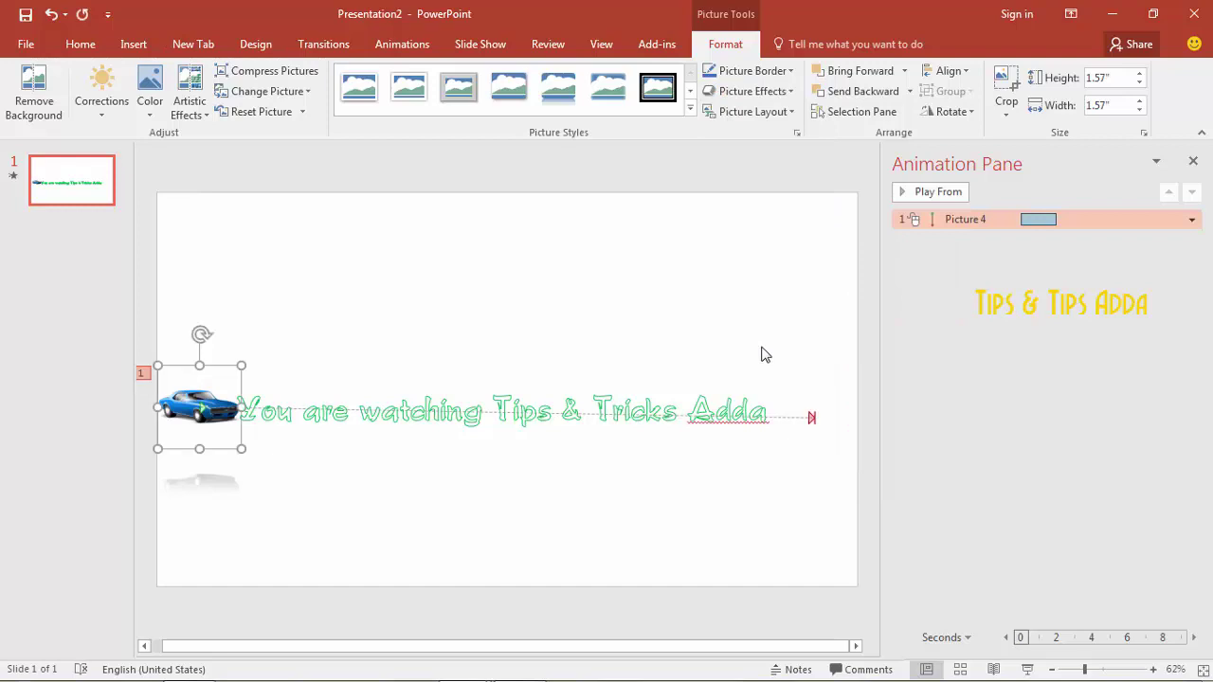
Step: Apply a slightly offset Reflection text effect to the text line and deselect it
{"action": "key", "text": "Tab"}
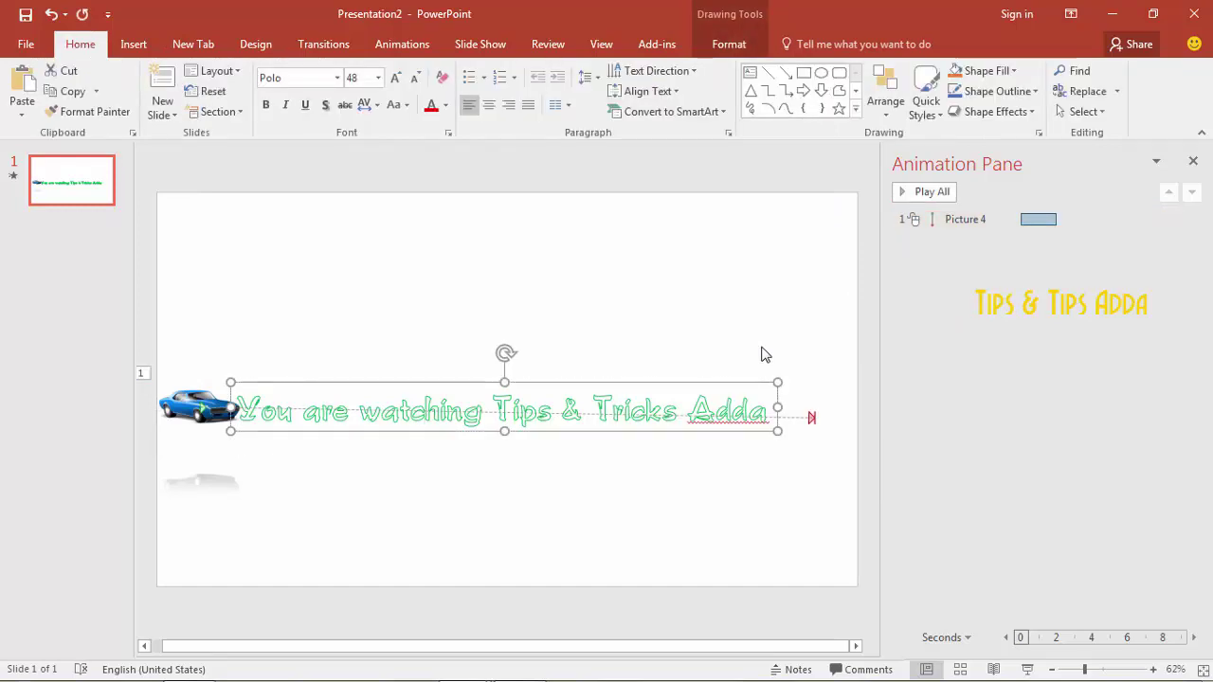
{"action": "key", "text": "alt+j"}
{"action": "key", "text": "d"}
{"action": "key", "text": "t"}
{"action": "key", "text": "x"}
{"action": "key", "text": "Up"}
{"action": "key", "text": "Up"}
{"action": "key", "text": "Up"}
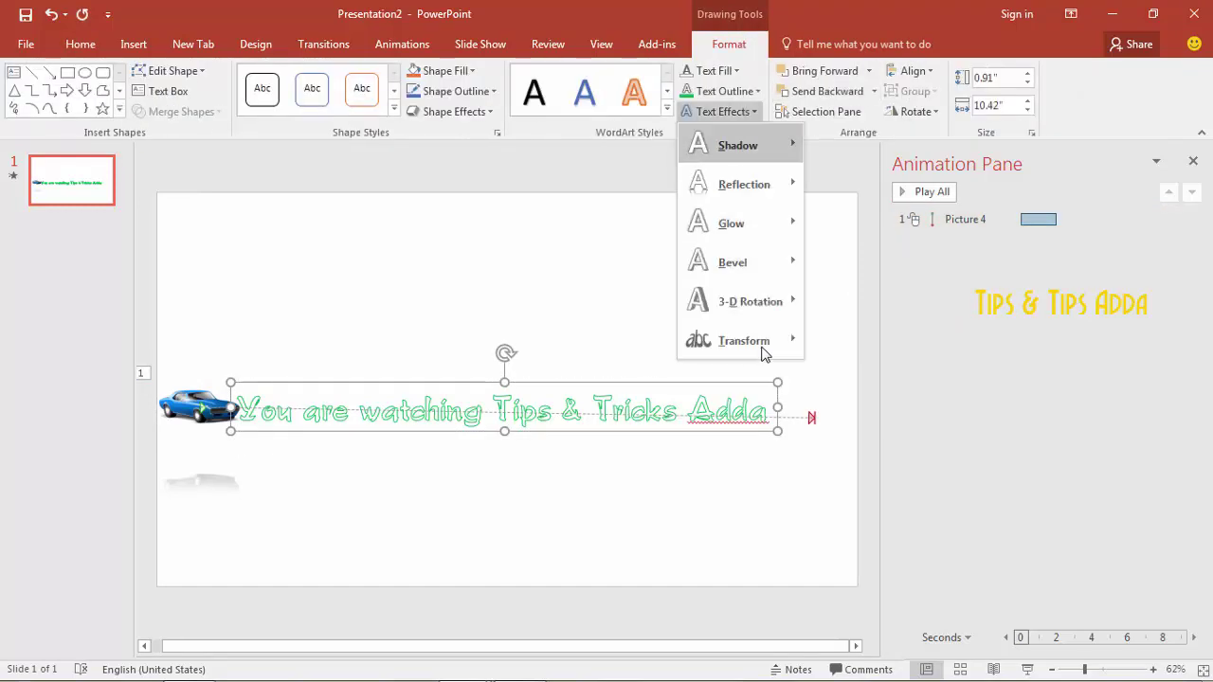
{"action": "key", "text": "Down"}
{"action": "key", "text": "Right"}
{"action": "key", "text": "Down"}
{"action": "key", "text": "Right"}
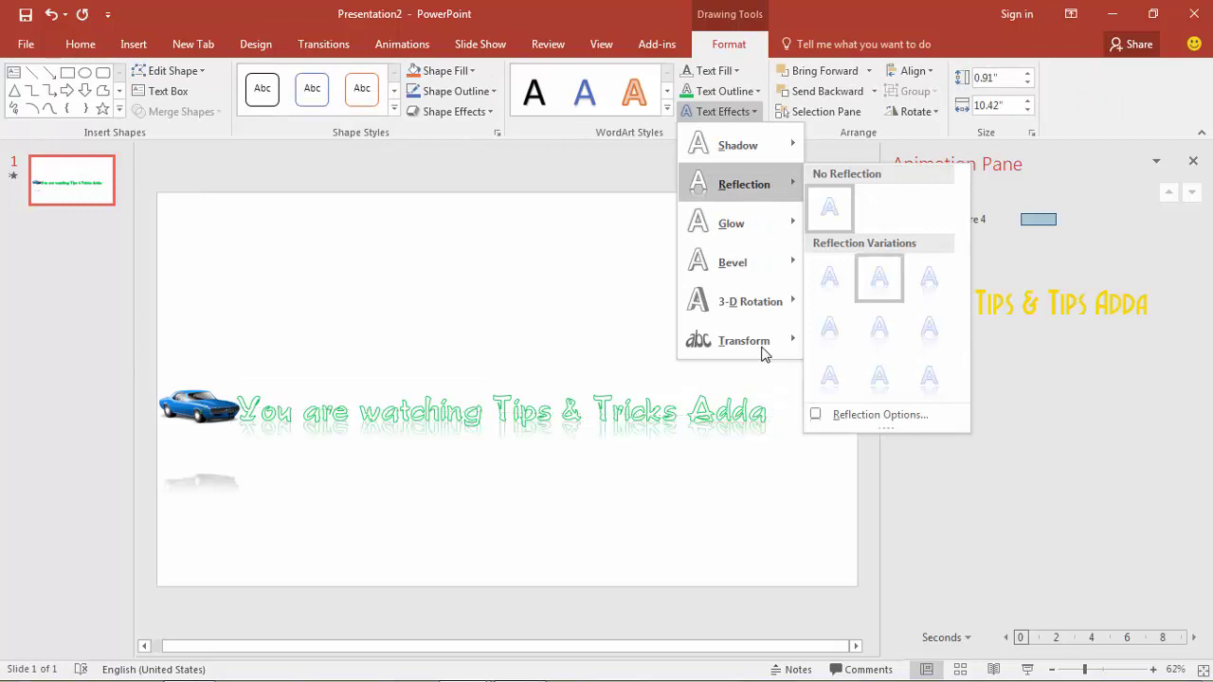
{"action": "key", "text": "Down"}
{"action": "key", "text": "Down"}
{"action": "key", "text": "Left"}
{"action": "key", "text": "Return"}
{"action": "key", "text": "Escape"}
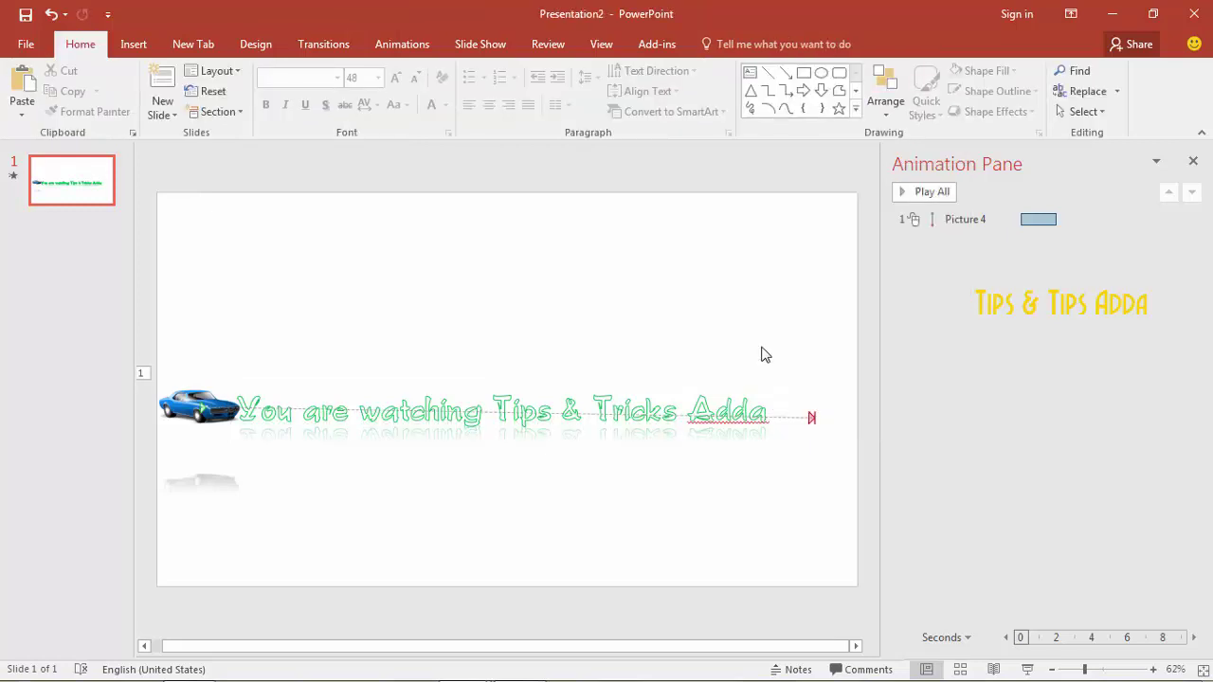
Step: Select the text box and add the Wave emphasis animation to it
{"action": "left_click", "coordinate": [359, 410]}
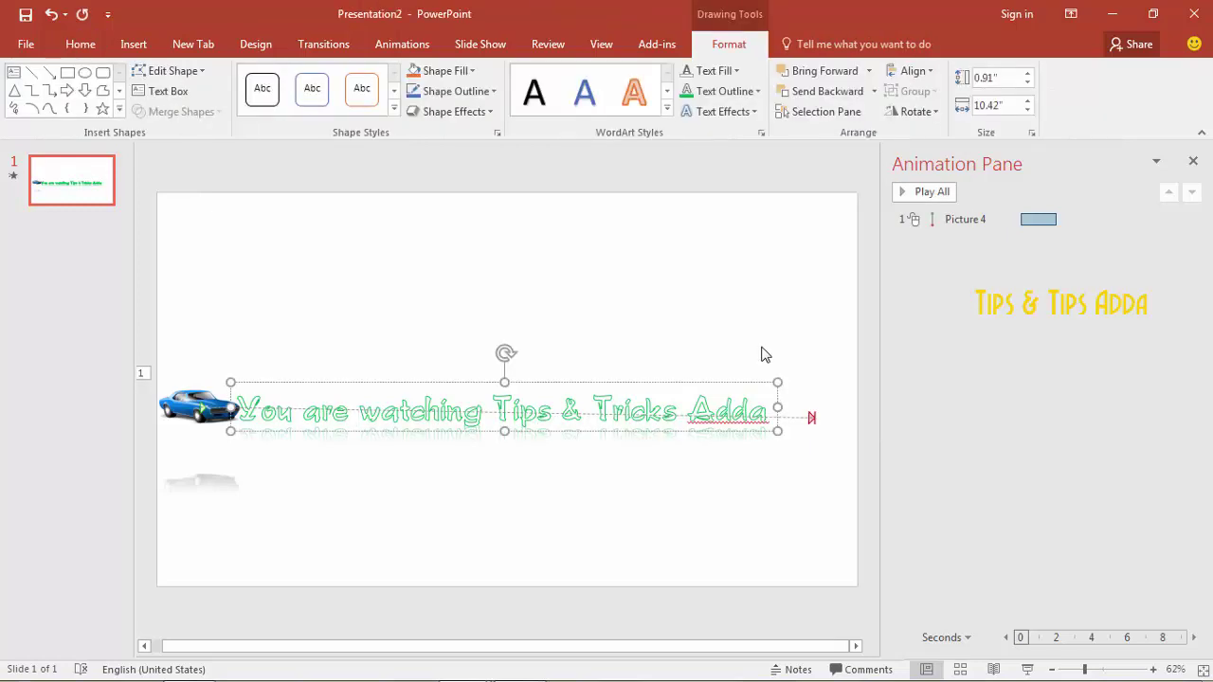
{"action": "key", "text": "Escape"}
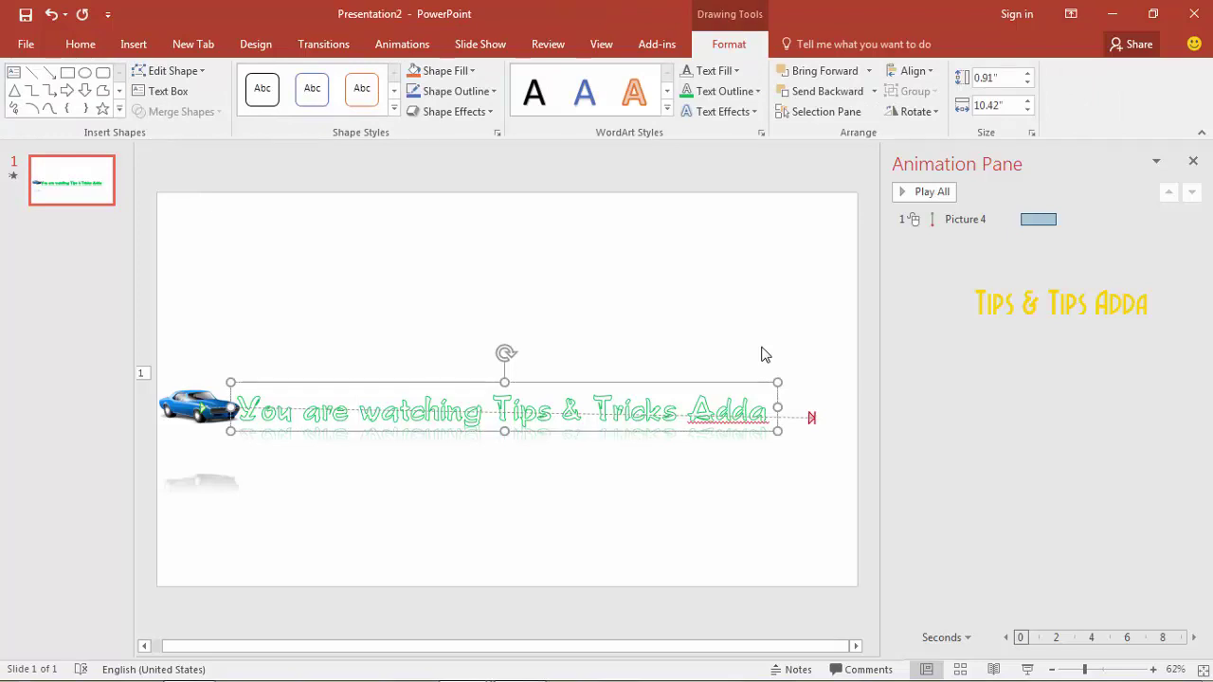
{"action": "left_click", "coordinate": [402, 45]}
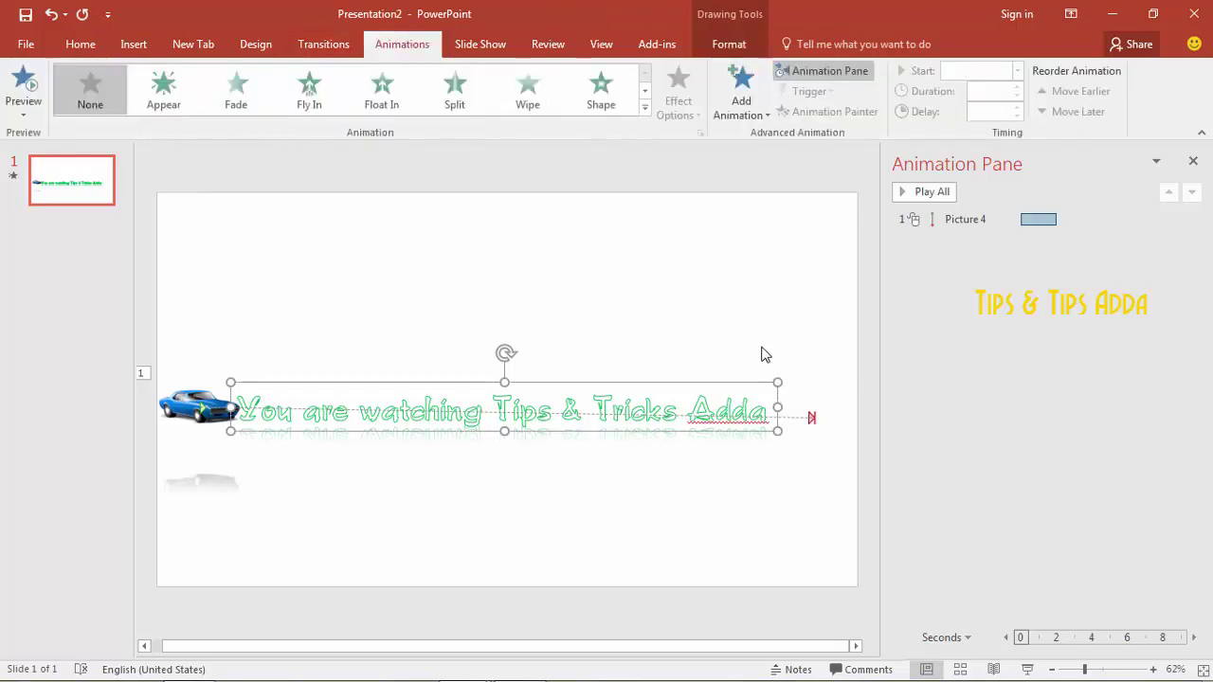
{"action": "left_click", "coordinate": [741, 93]}
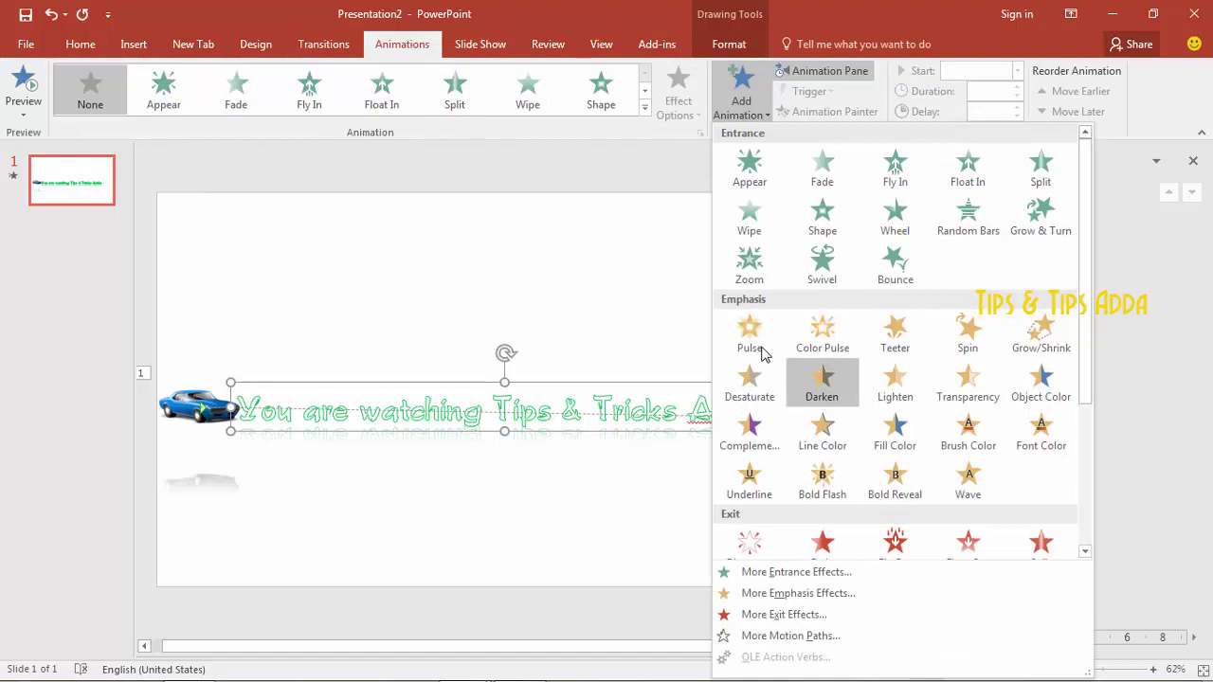
{"action": "scroll", "coordinate": [822, 383], "scroll_direction": "down", "scroll_amount": 1}
{"action": "key", "text": "Down"}
{"action": "key", "text": "Down"}
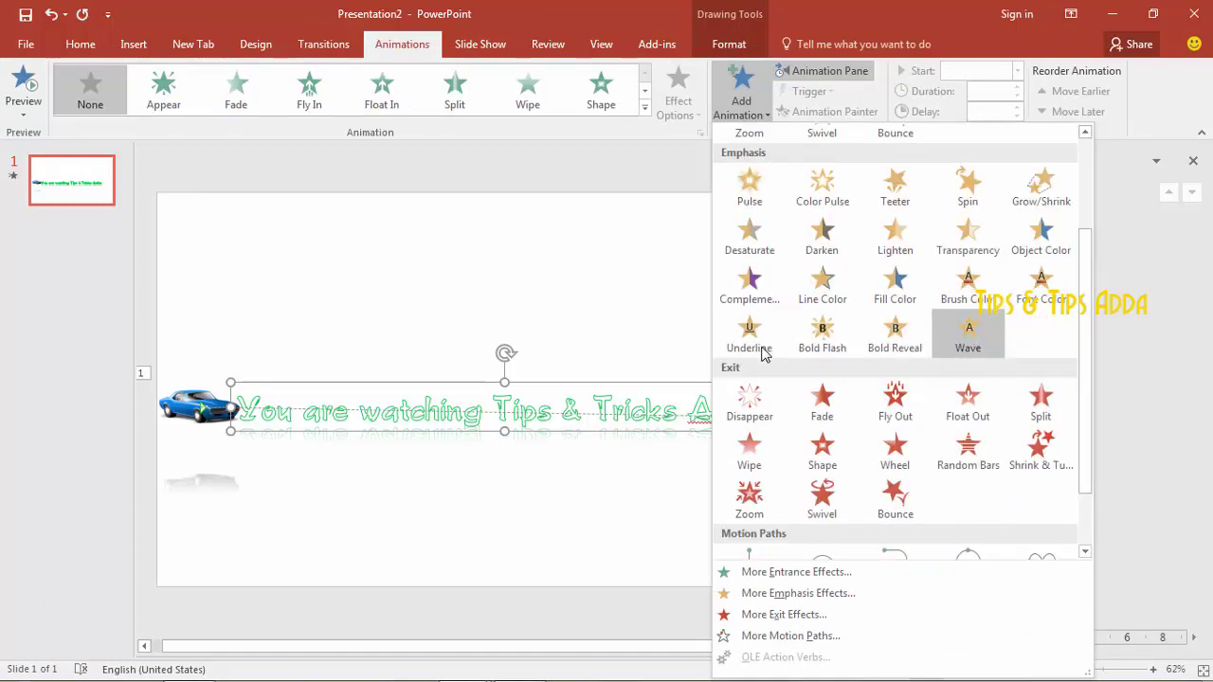
{"action": "key", "text": "Return"}
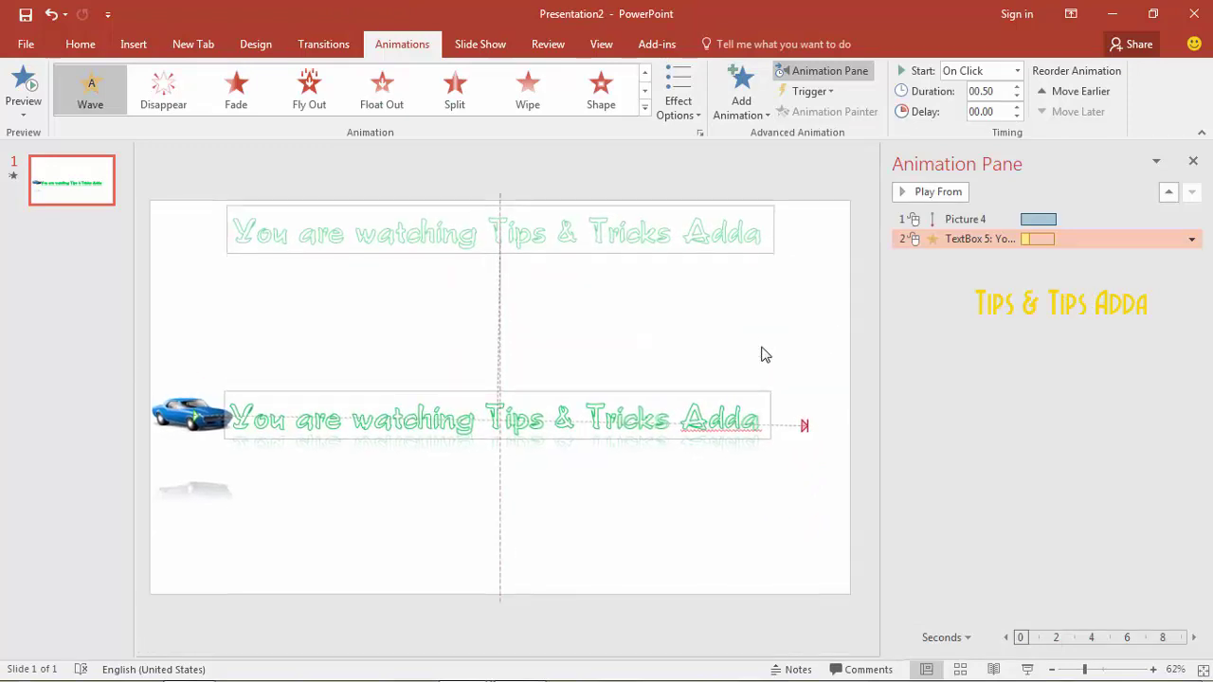
Step: Reorder the car's motion path below the text's Wave animation and set both animations to start with previous
{"action": "key", "text": "Up"}
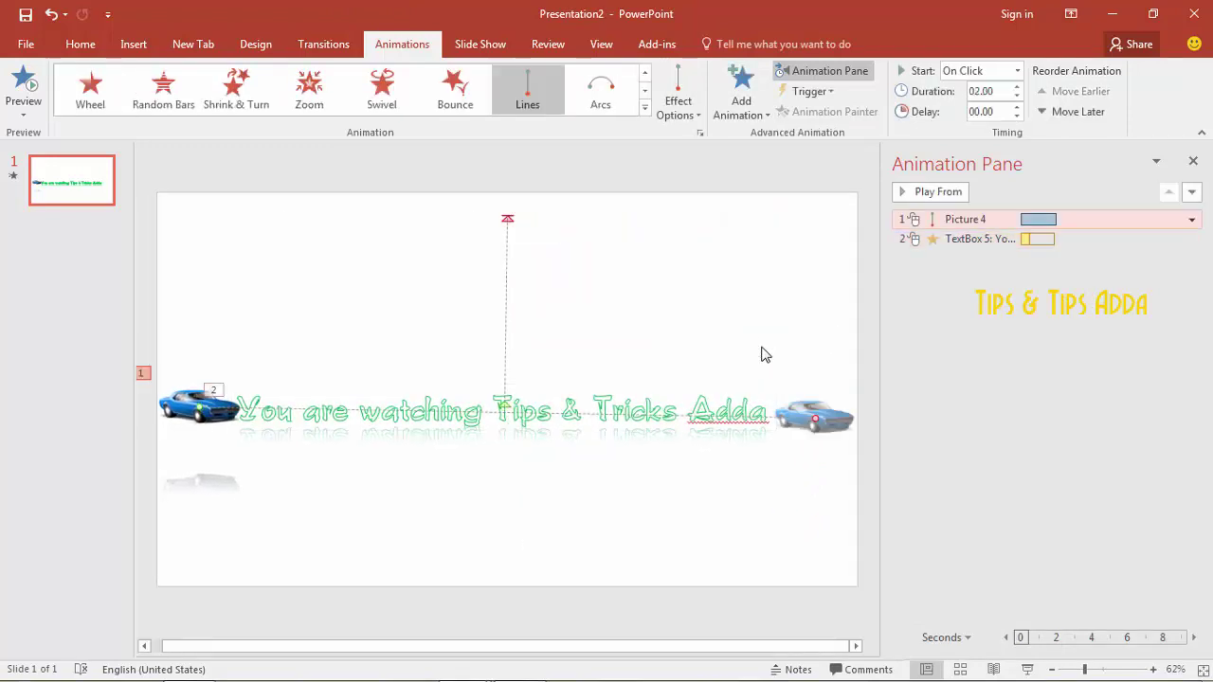
{"action": "left_click_drag", "start_coordinate": [949, 220], "coordinate": [946, 243]}
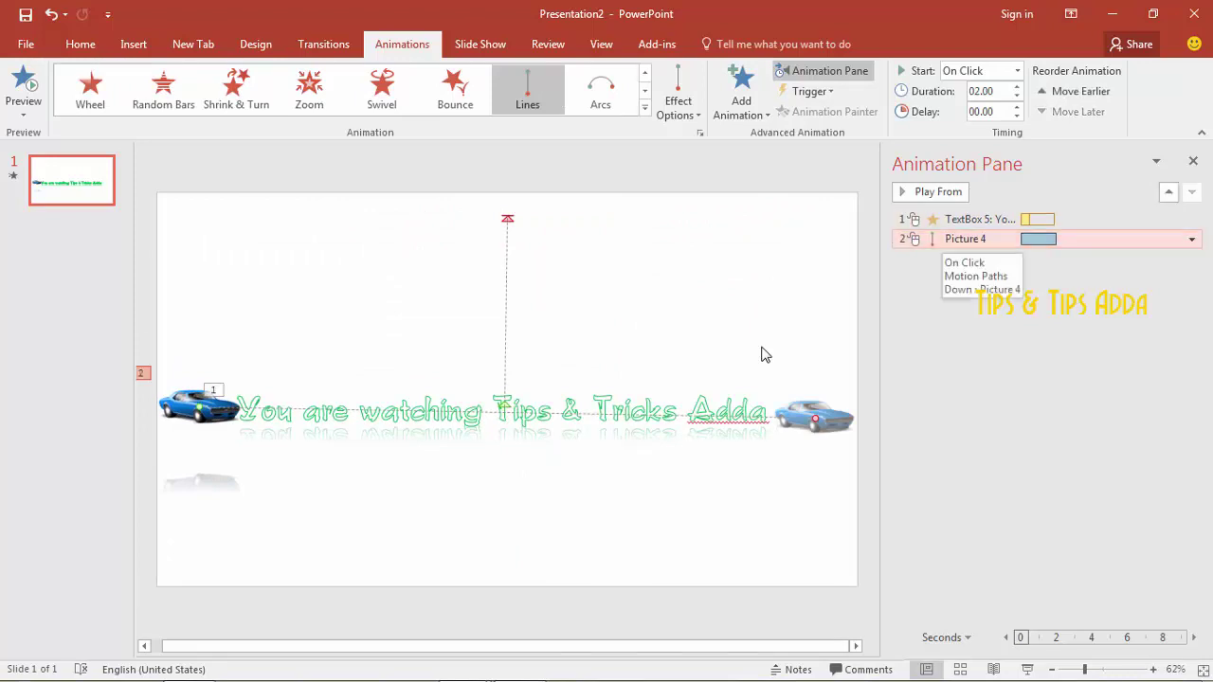
{"action": "left_click", "coordinate": [980, 220], "text": "ctrl"}
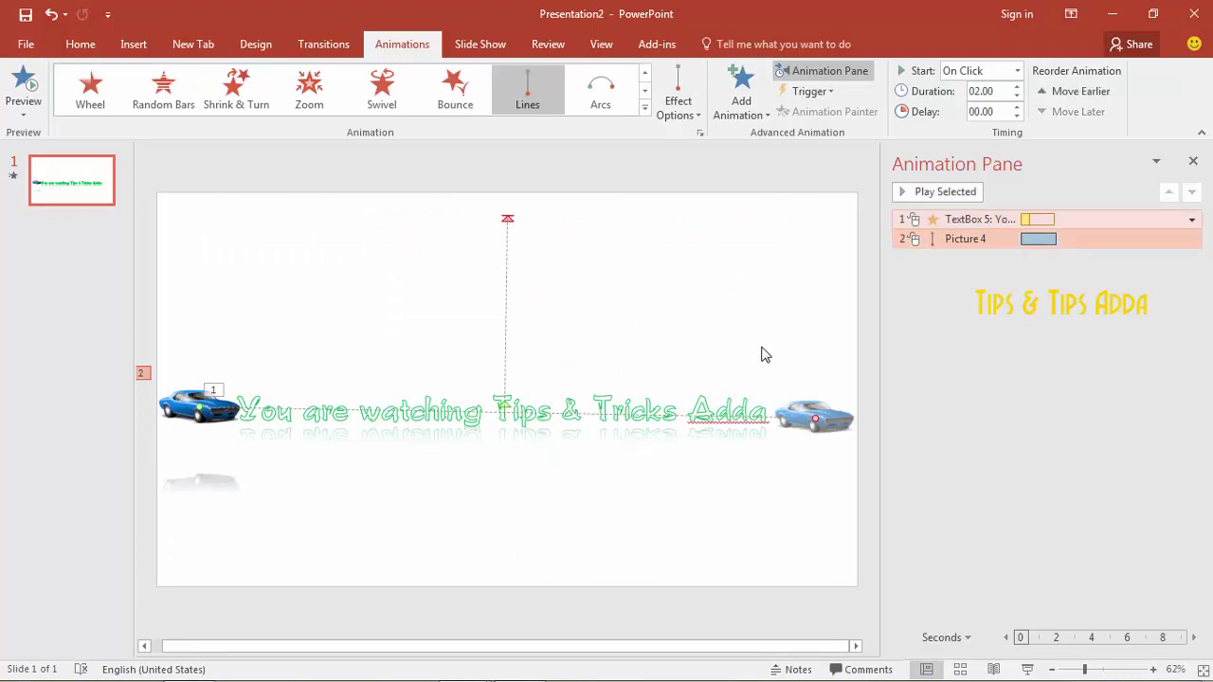
{"action": "left_click", "coordinate": [1193, 220]}
{"action": "key", "text": "Return"}
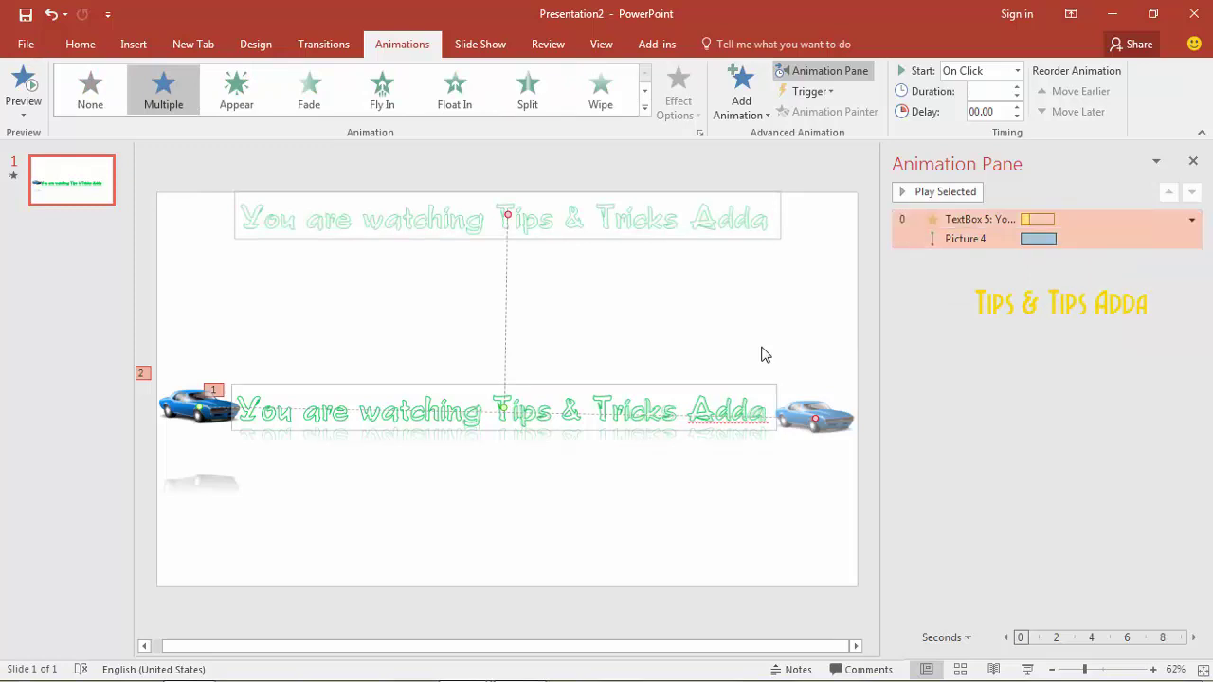
Step: Set the duration of the text's Wave animation to 1.75 seconds
{"action": "left_click", "coordinate": [1017, 87]}
{"action": "left_click", "coordinate": [1017, 87]}
{"action": "left_click", "coordinate": [1017, 88]}
{"action": "key", "text": "Up"}
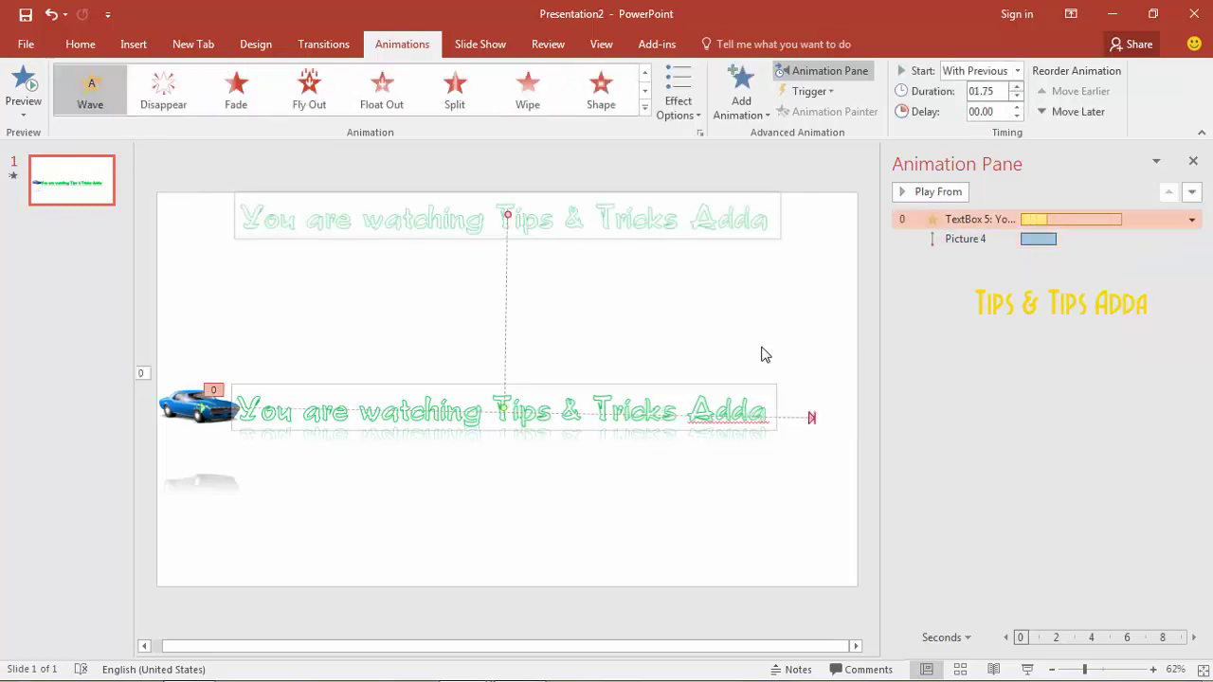
Step: Delay the start of the text's Wave animation by 0.5 seconds
{"action": "key", "text": "Up"}
{"action": "key", "text": "Down"}
{"action": "key", "text": "Down"}
{"action": "key", "text": "Down"}
{"action": "key", "text": "Up"}
{"action": "left_click", "coordinate": [1007, 239]}
{"action": "key", "text": "Up"}
{"action": "left_click", "coordinate": [766, 355]}
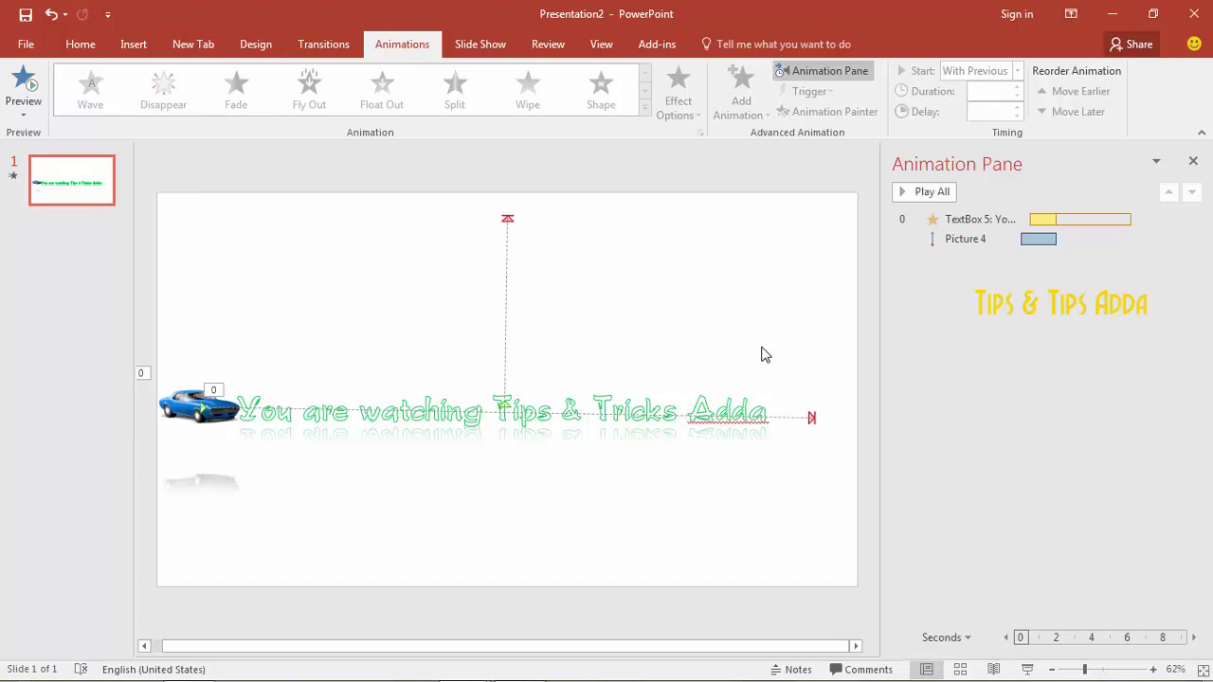
Step: Set the car's motion path delay to 0.50 seconds and extend its duration to 5.7 seconds, matching the end of the text's animation
{"action": "left_click", "coordinate": [952, 240]}
{"action": "left_click", "coordinate": [1017, 107]}
{"action": "key", "text": "Up"}
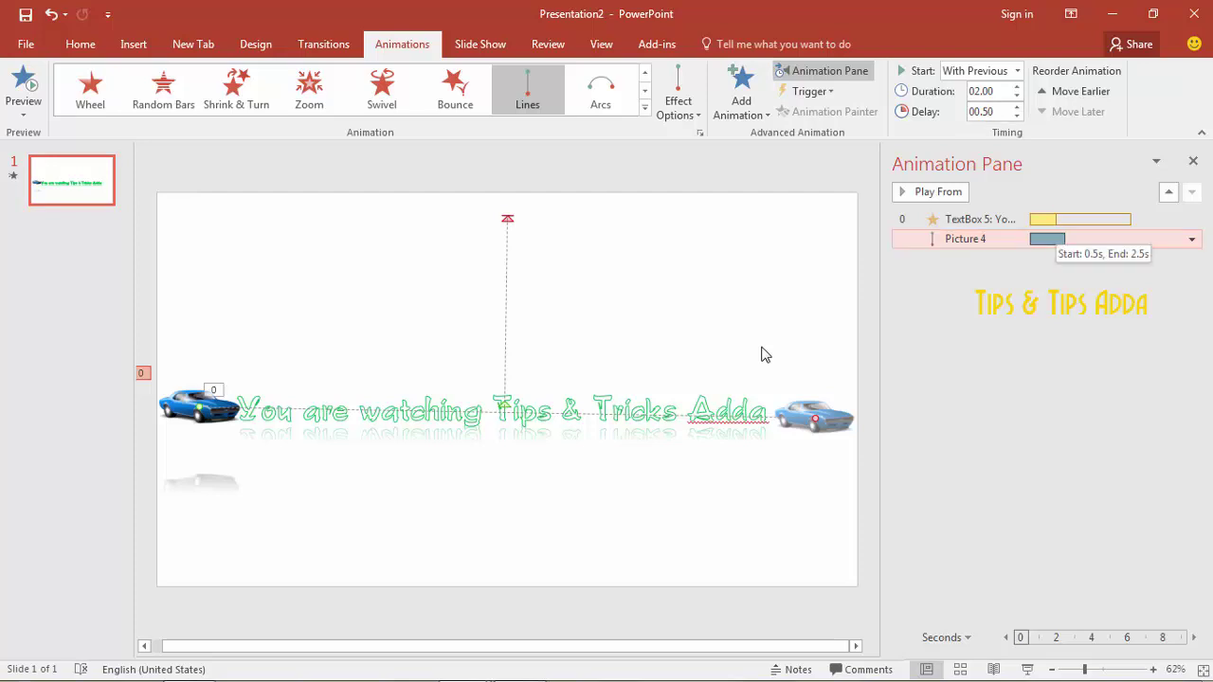
{"action": "key", "text": "Up"}
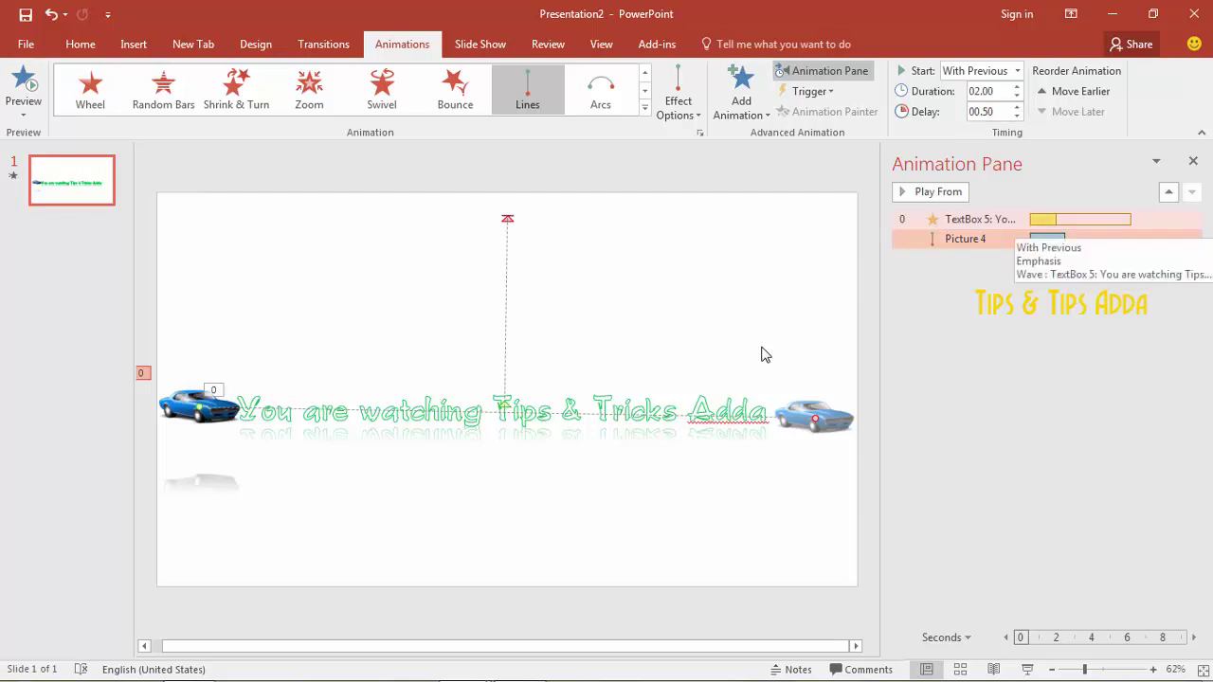
{"action": "left_click_drag", "start_coordinate": [1066, 239], "coordinate": [1129, 239]}
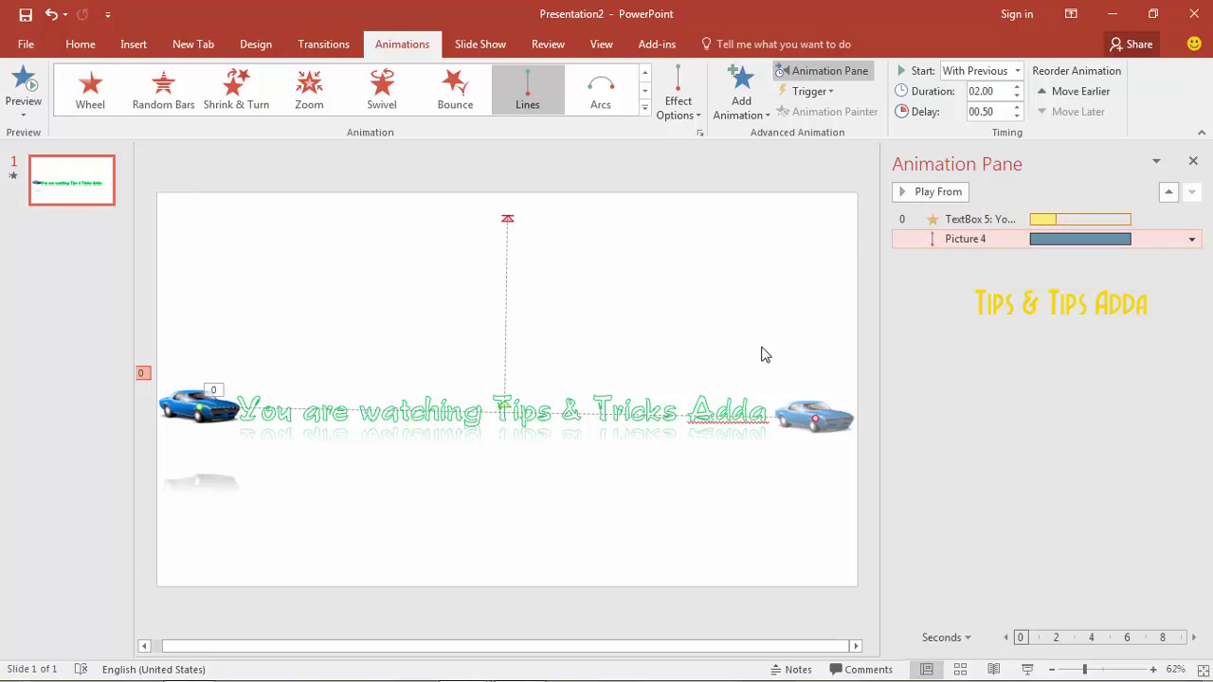
{"action": "left_click", "coordinate": [765, 354]}
Step: Set both the smooth start and smooth end of the car's motion path to 0 seconds and preview the animations
{"action": "left_click", "coordinate": [1171, 239]}
{"action": "left_click", "coordinate": [1193, 240]}
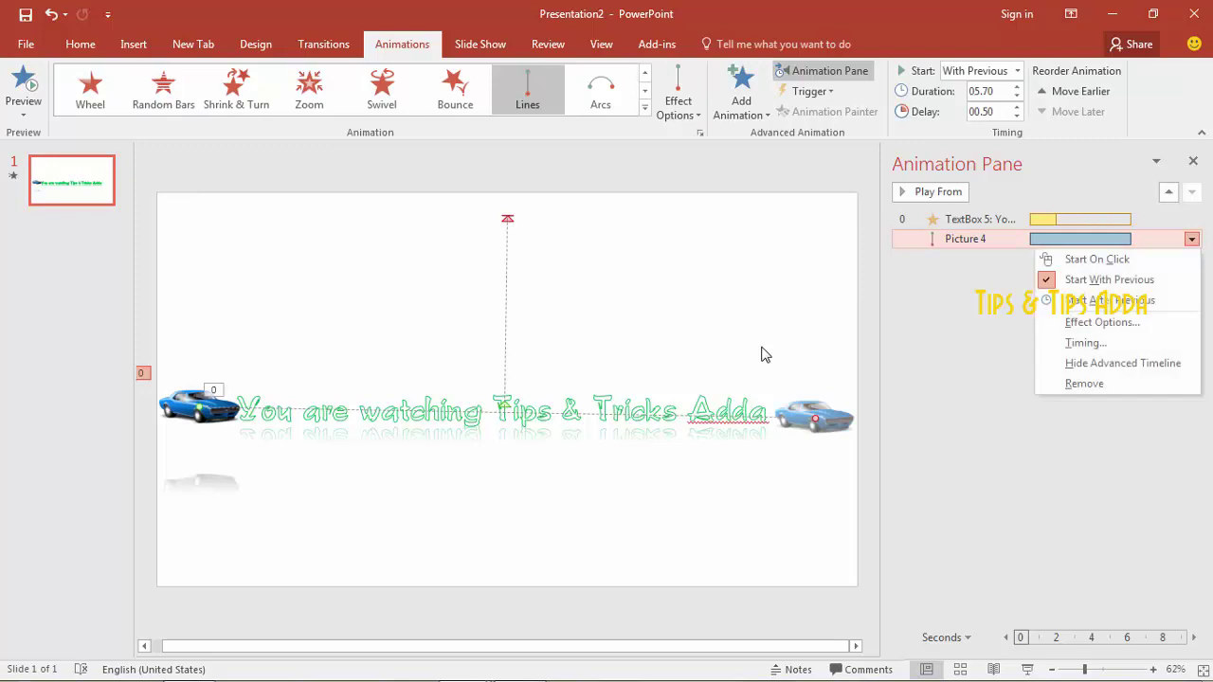
{"action": "left_click", "coordinate": [1085, 344]}
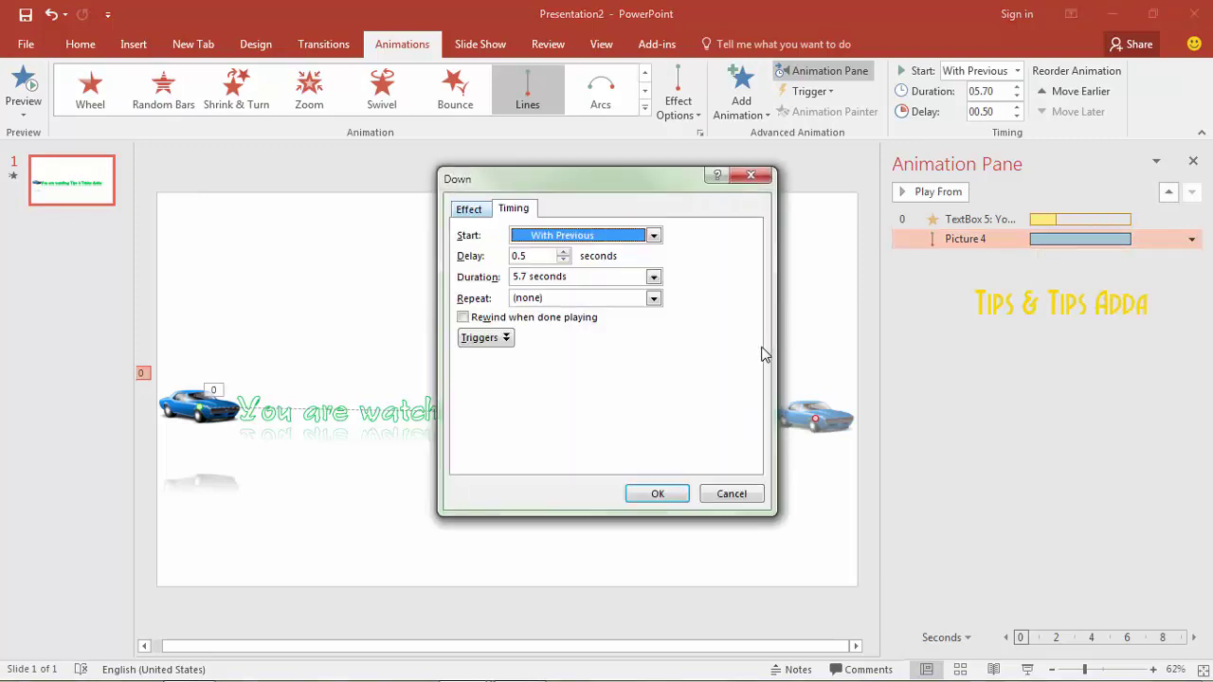
{"action": "key", "text": "ctrl+shift+Tab"}
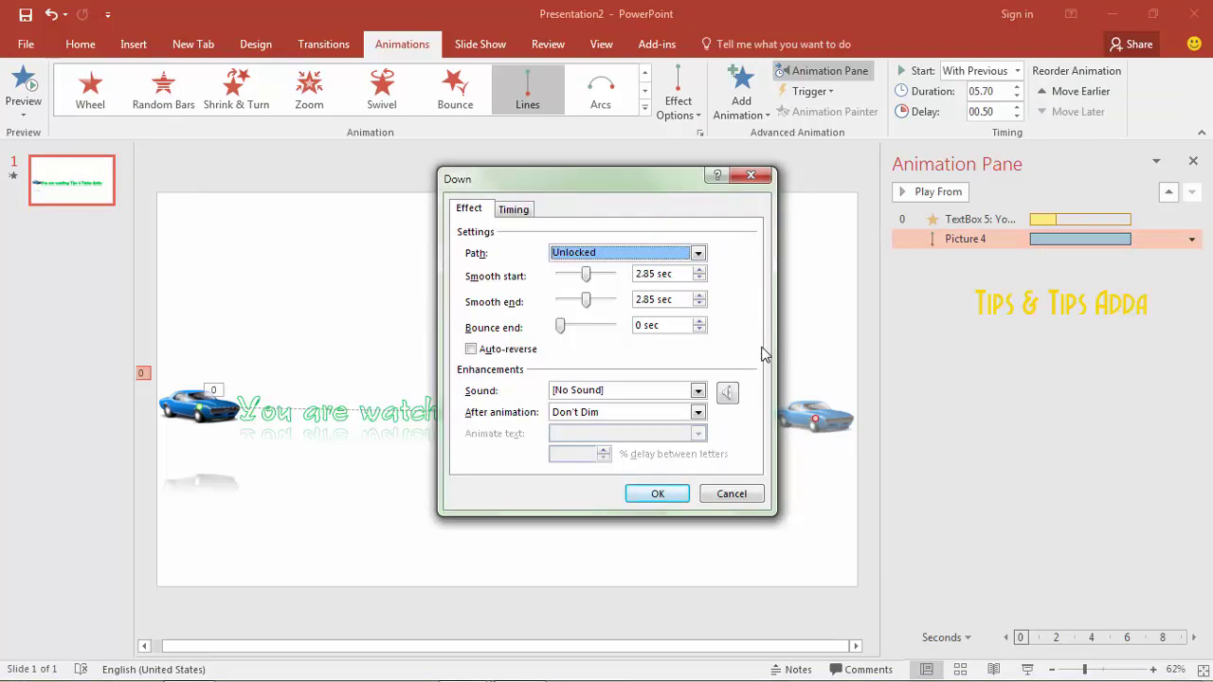
{"action": "left_click_drag", "start_coordinate": [586, 274], "coordinate": [566, 274]}
{"action": "key", "text": "Left"}
{"action": "key", "text": "Tab"}
{"action": "key", "text": "Left"}
{"action": "key", "text": "Left"}
{"action": "key", "text": "Left"}
{"action": "key", "text": "Left"}
{"action": "key", "text": "Left"}
{"action": "key", "text": "Return"}
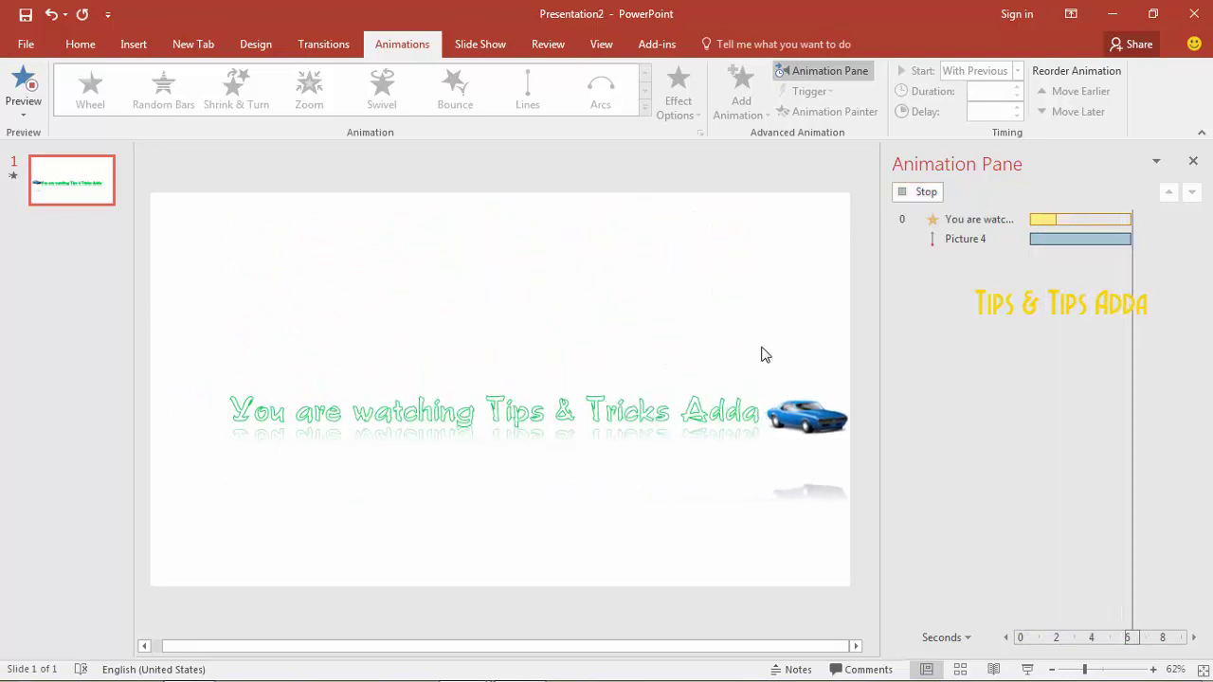
{"action": "left_click", "coordinate": [924, 193]}
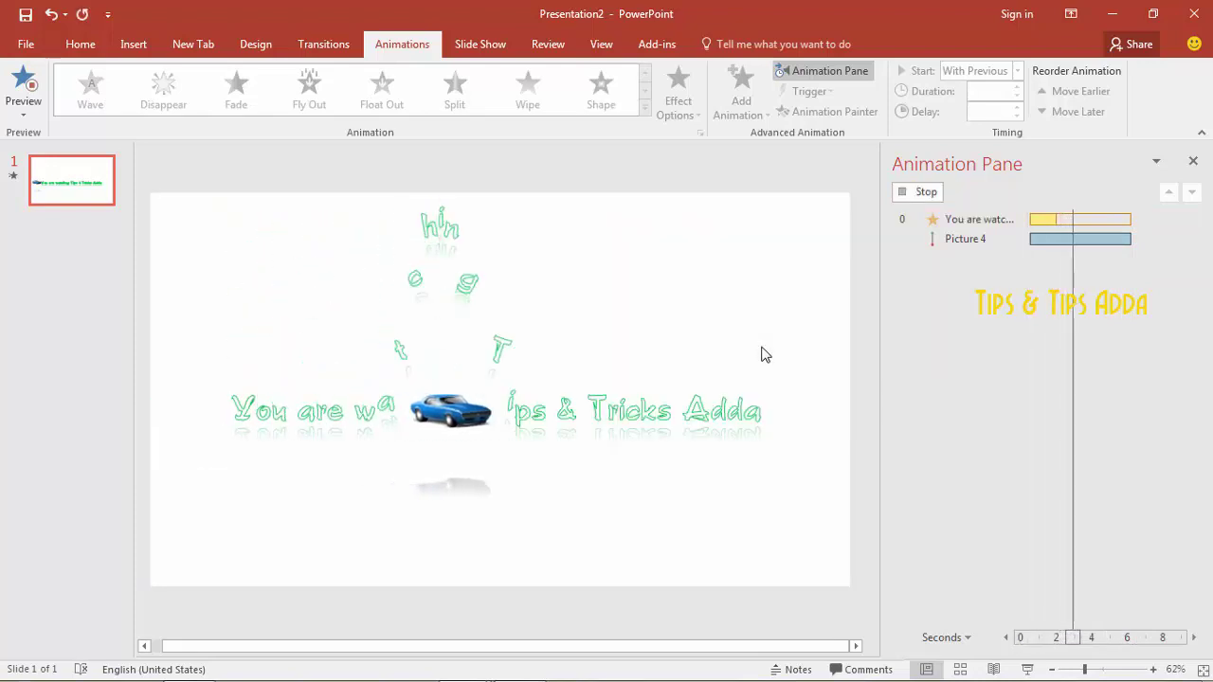
{"action": "left_click", "coordinate": [766, 355]}
Step: Set the delay of the car's motion path to 0.75 seconds
{"action": "left_click", "coordinate": [1006, 220]}
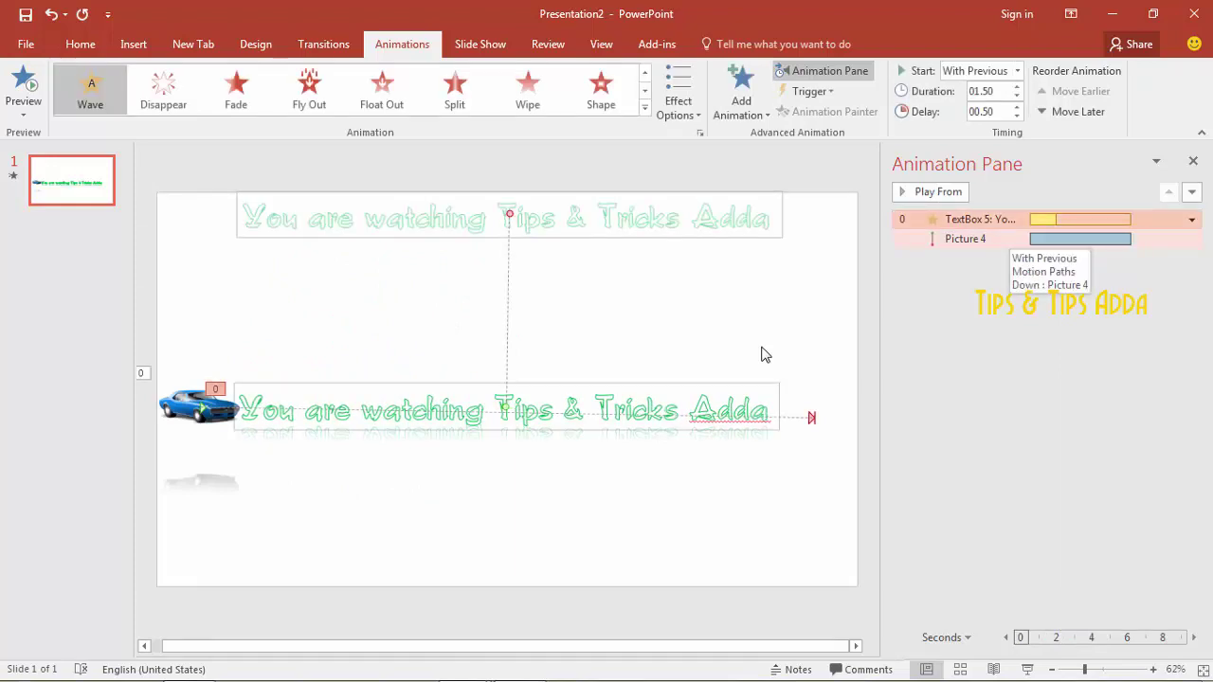
{"action": "left_click", "coordinate": [1009, 239]}
{"action": "left_click", "coordinate": [983, 112]}
{"action": "left_click", "coordinate": [995, 112]}
{"action": "key", "text": "BackSpace"}
{"action": "type", "text": ".75"}
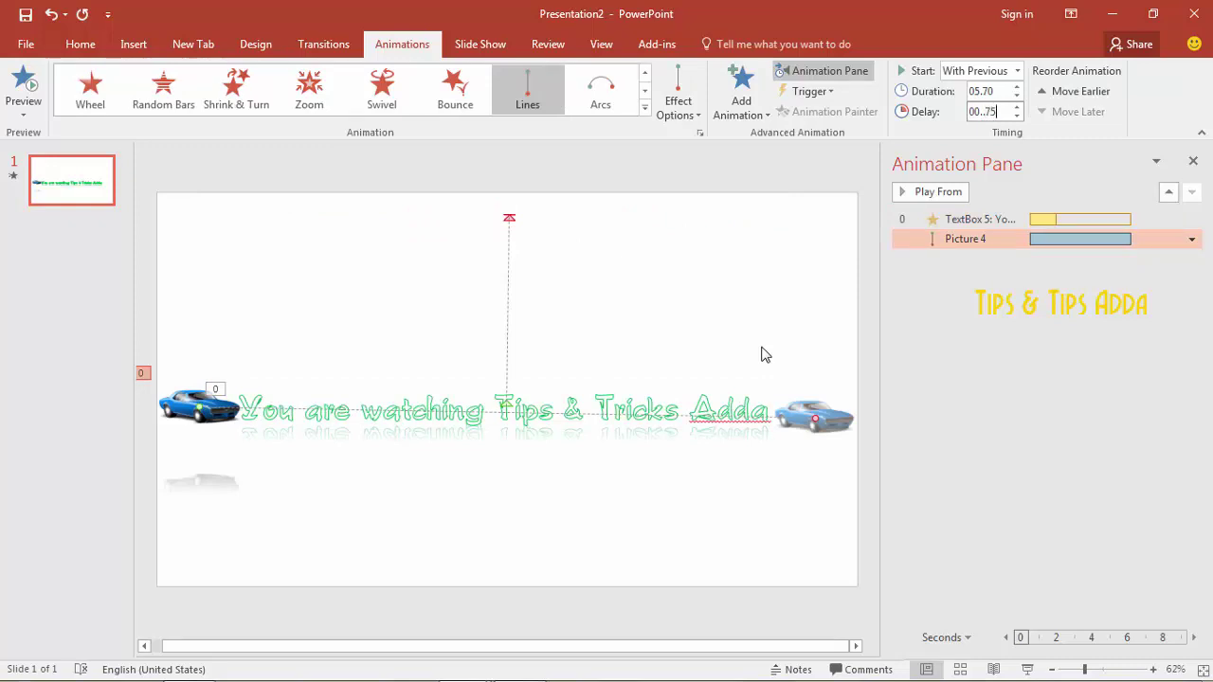
{"action": "key", "text": "Return"}
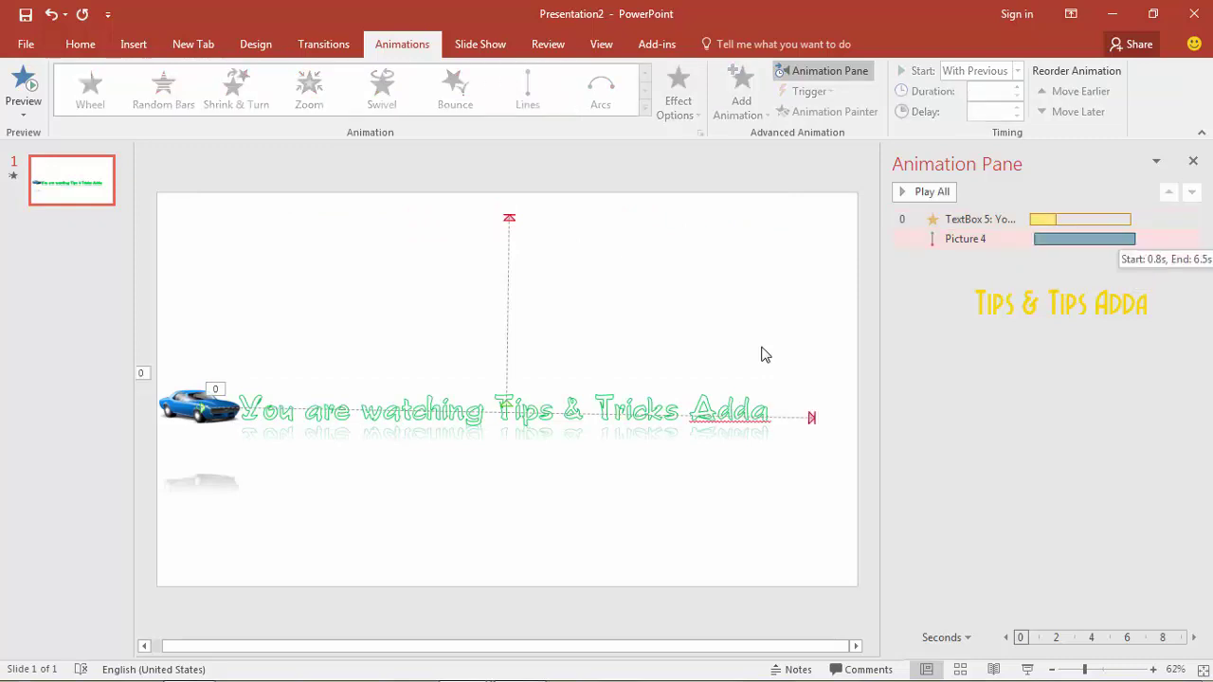
Step: Shorten the car's motion path duration to 5.45 seconds so it ends with the text's animation, and play all animations
{"action": "left_click_drag", "start_coordinate": [1135, 239], "coordinate": [1131, 239]}
{"action": "left_click", "coordinate": [765, 355]}
{"action": "left_click", "coordinate": [925, 192]}
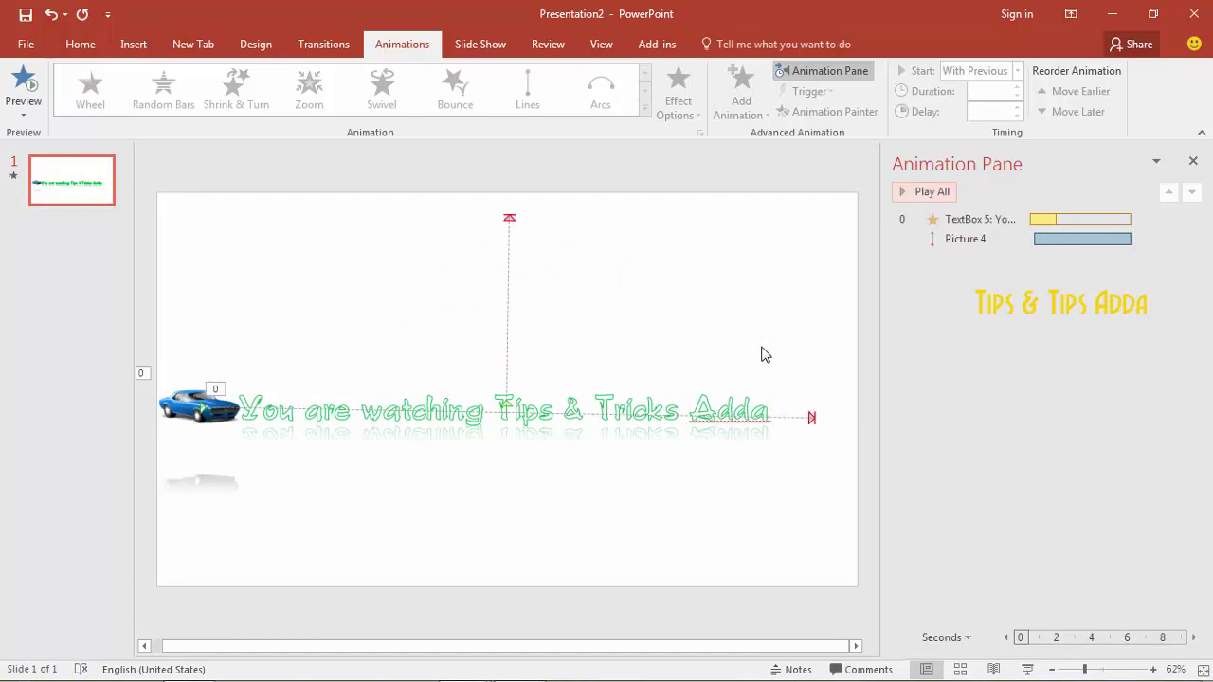
Step: Set the smooth end of the car's motion path to 0.55 seconds
{"action": "left_click", "coordinate": [967, 239]}
{"action": "left_click", "coordinate": [1192, 239]}
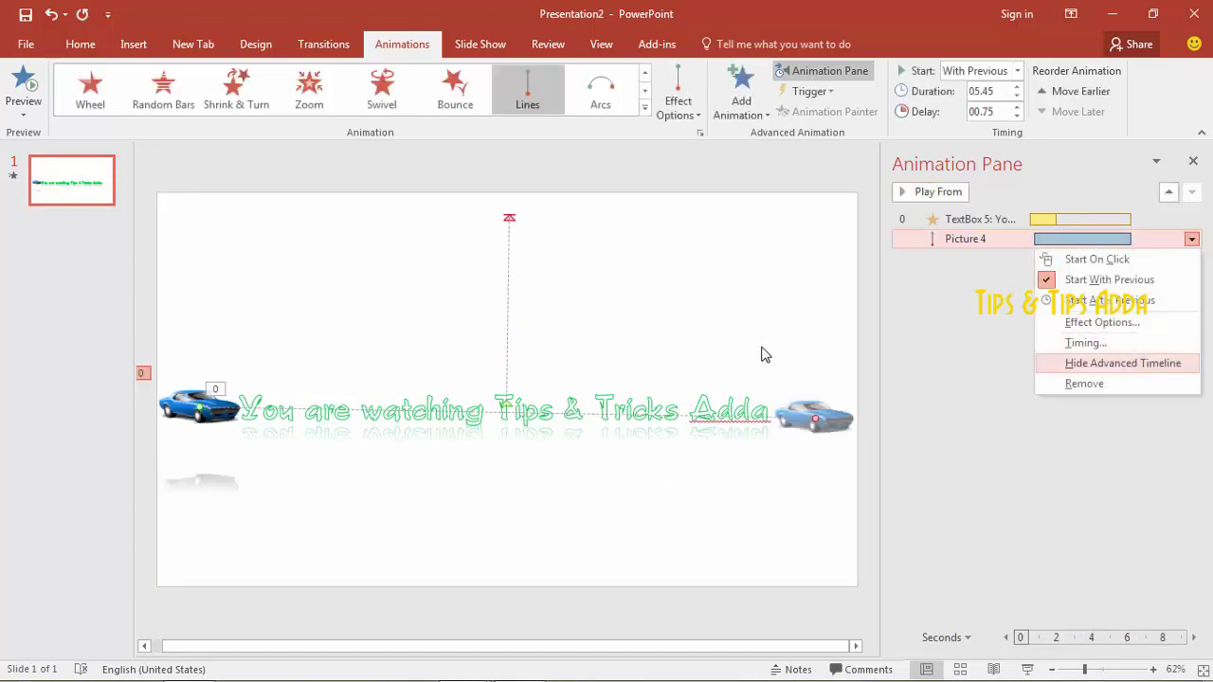
{"action": "key", "text": "Up"}
{"action": "key", "text": "Return"}
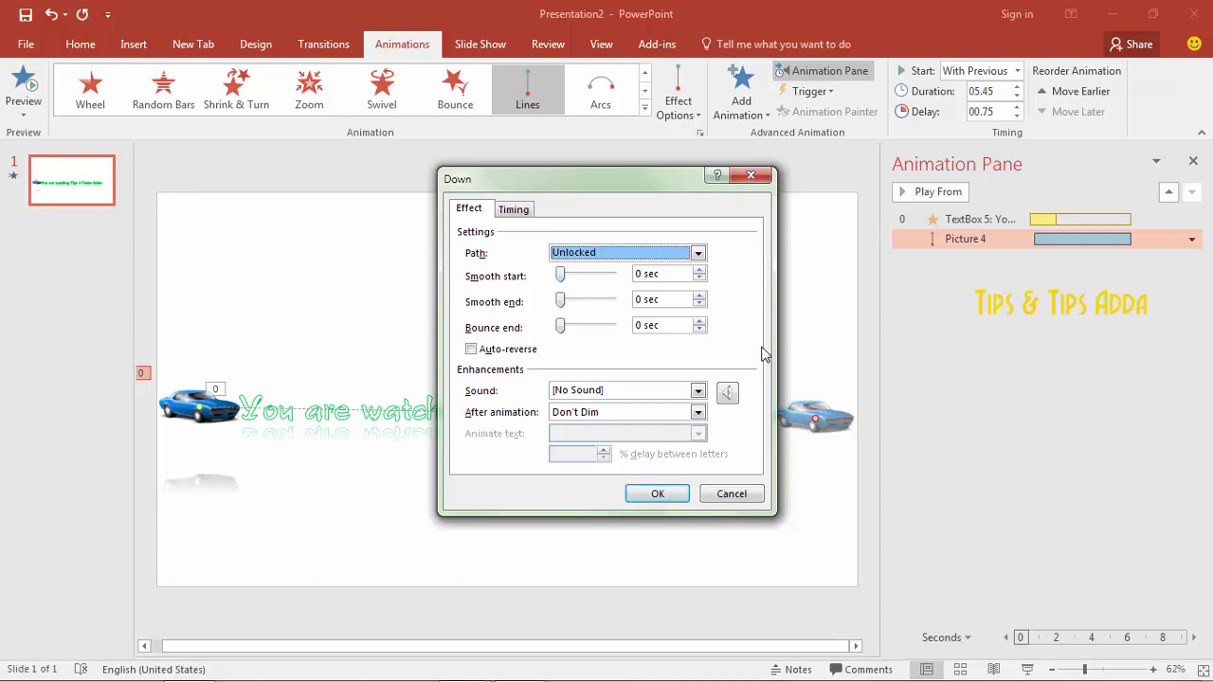
{"action": "left_click_drag", "start_coordinate": [561, 301], "coordinate": [566, 301]}
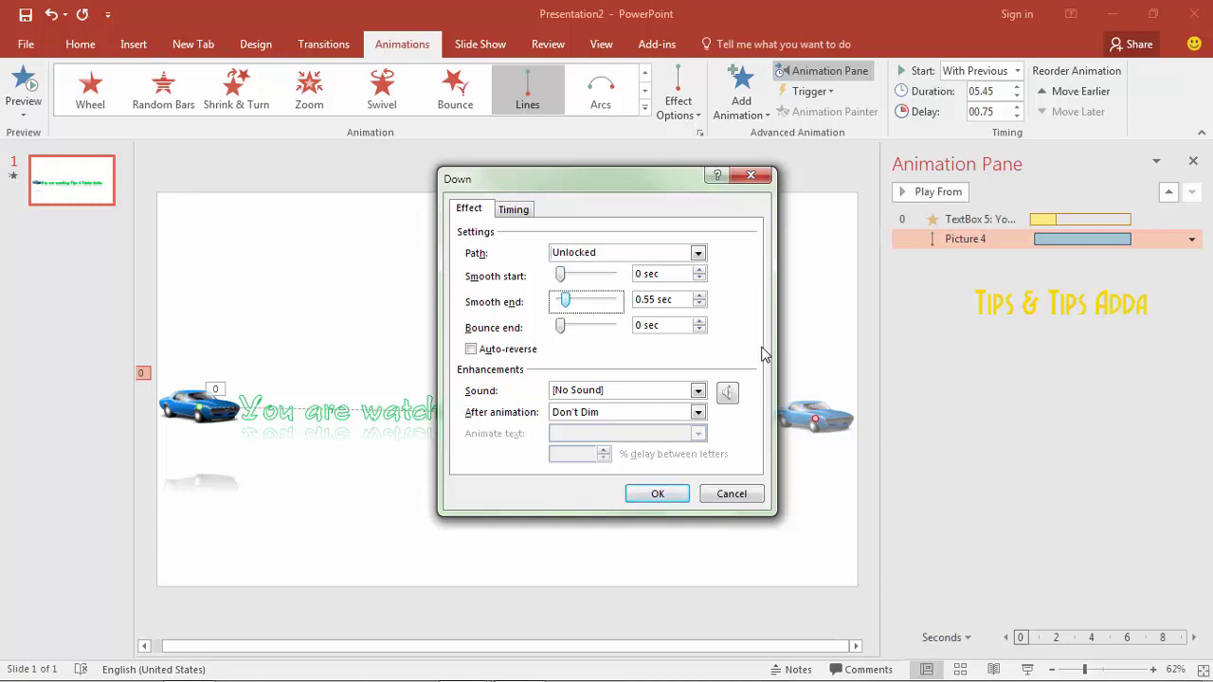
{"action": "left_click", "coordinate": [657, 494]}
{"action": "key", "text": "Return"}
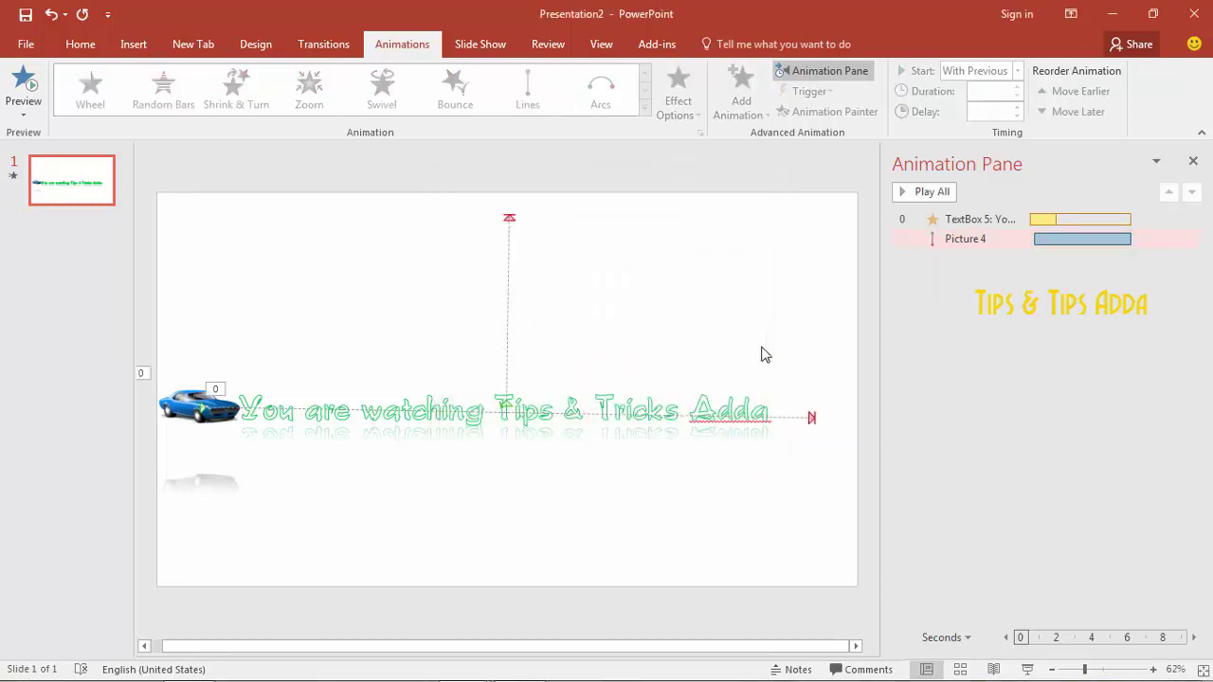